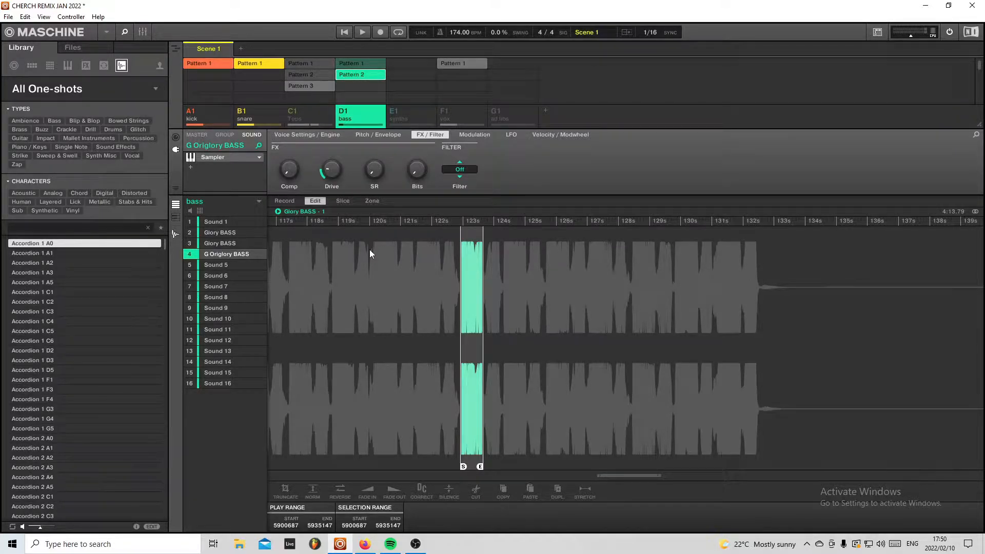
Step: Examine the highlighted play range of the G Origlory BASS sample up close and compare it with the notes of Pattern 2
{"action": "scroll", "coordinate": [369, 249], "scroll_direction": "up", "scroll_amount": 4}
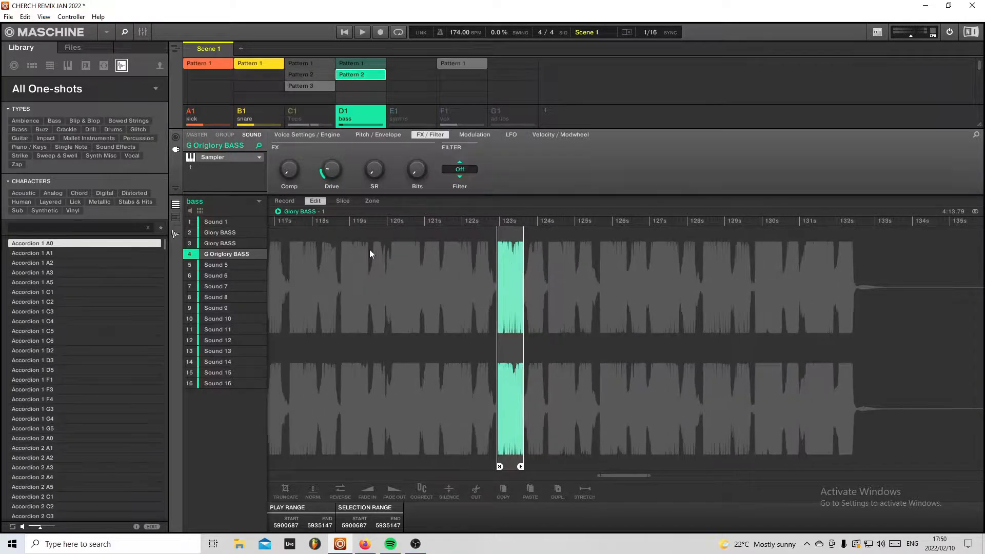
{"action": "scroll", "coordinate": [370, 250], "scroll_direction": "up", "scroll_amount": 1}
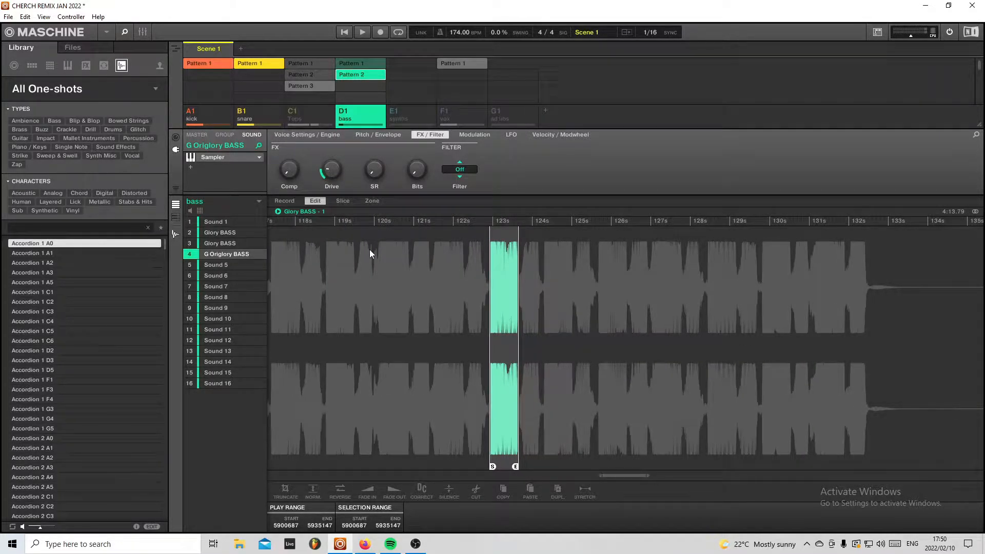
{"action": "key", "text": "F11"}
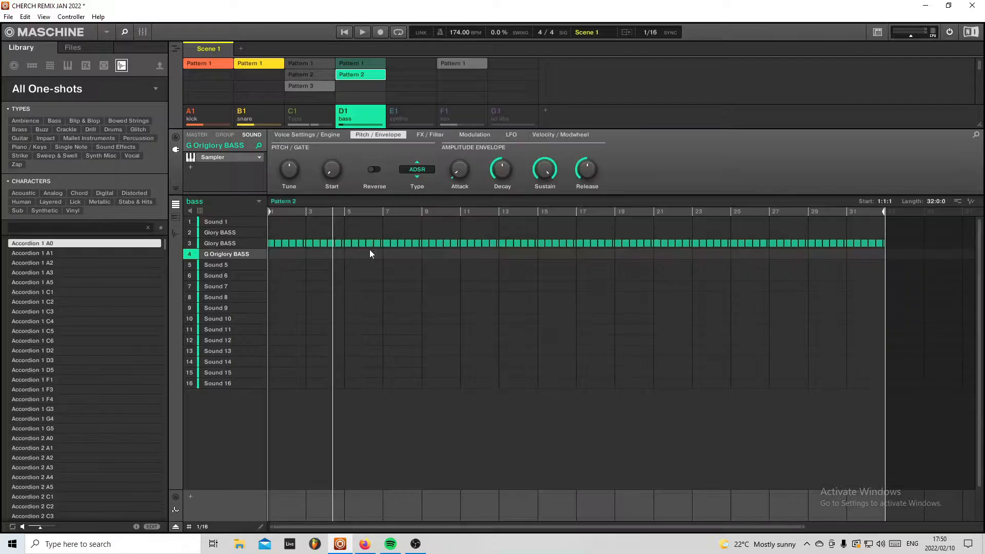
{"action": "key", "text": "F11"}
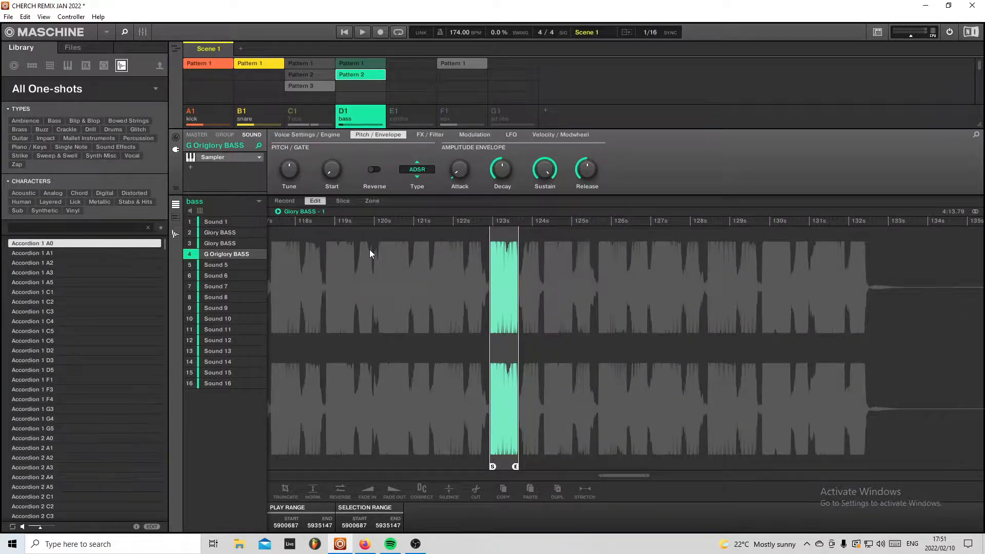
{"action": "scroll", "coordinate": [370, 250], "scroll_direction": "down", "scroll_amount": 3}
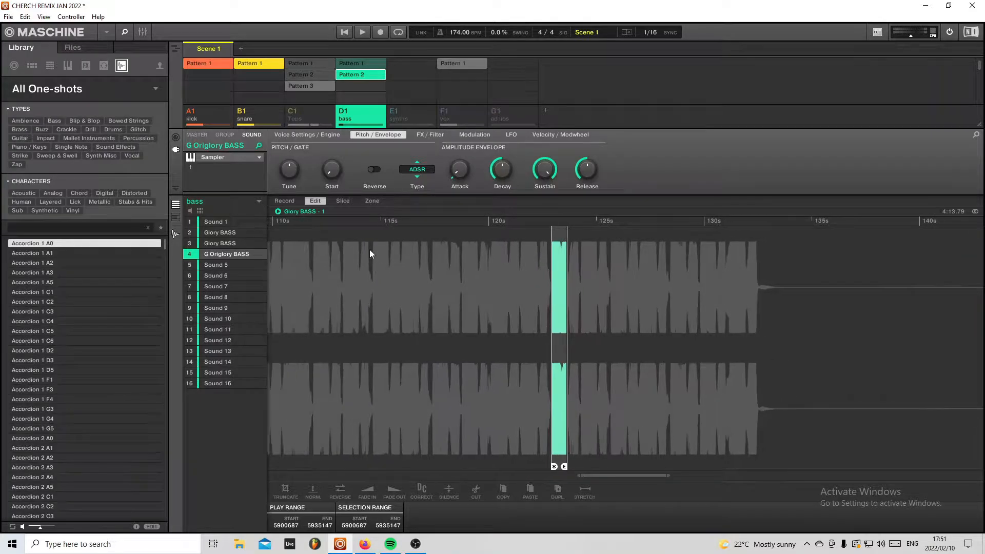
{"action": "scroll", "coordinate": [370, 249], "scroll_direction": "up", "scroll_amount": 3}
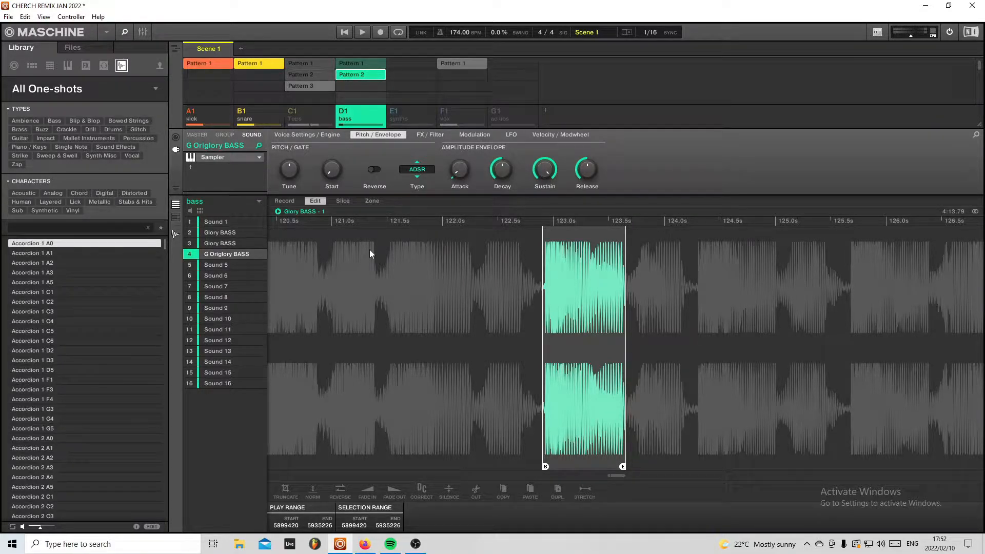
{"action": "key", "text": "ctrl+e"}
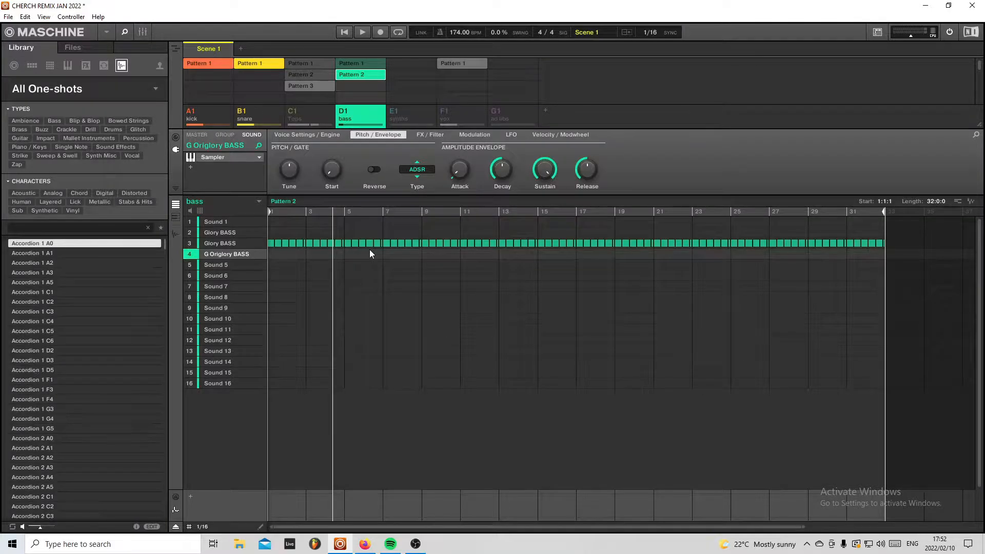
{"action": "key", "text": "ctrl+z"}
{"action": "key", "text": "ctrl+e"}
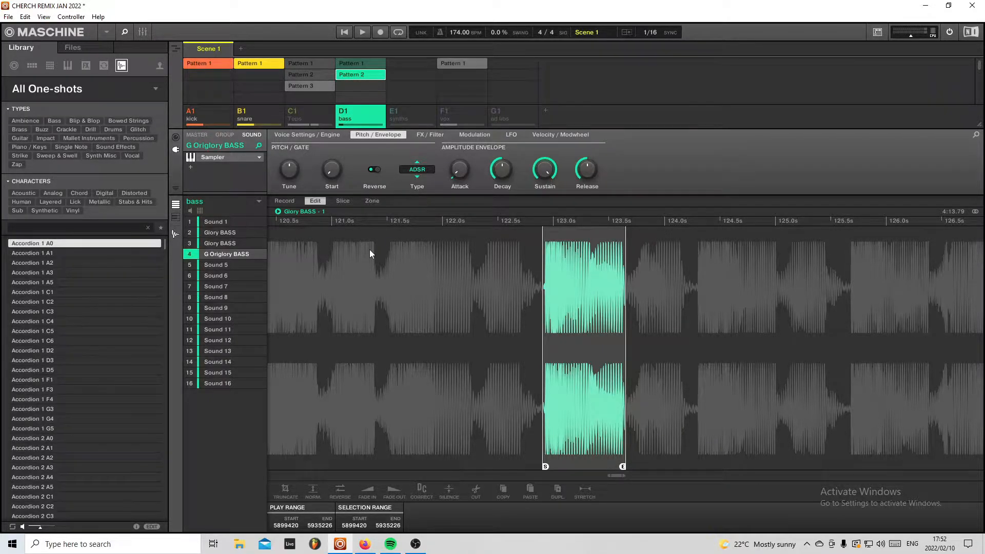
Step: Show the pattern notes of the Glory BASS sound in slot 3 and audition the pattern with its start at bar 23
{"action": "left_click", "coordinate": [219, 243]}
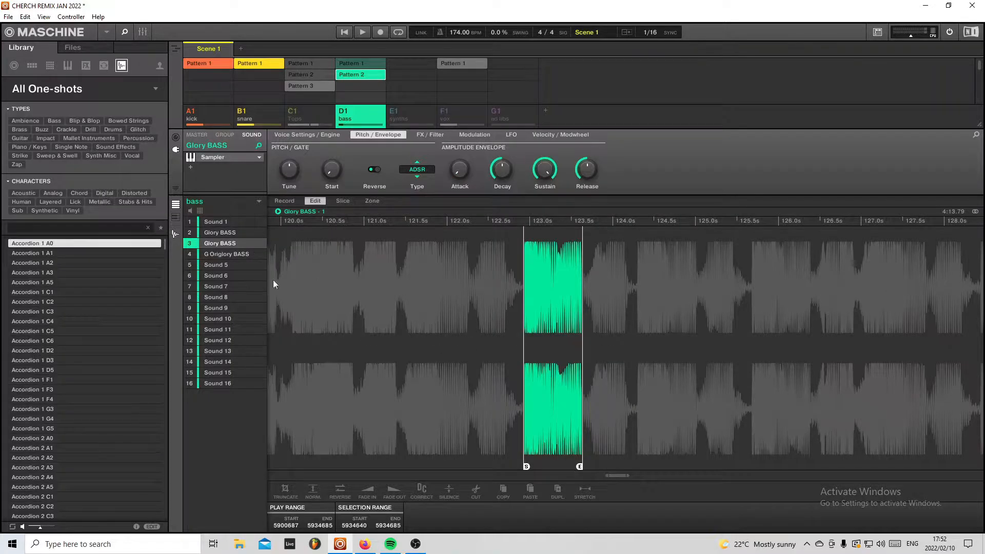
{"action": "left_click", "coordinate": [175, 204]}
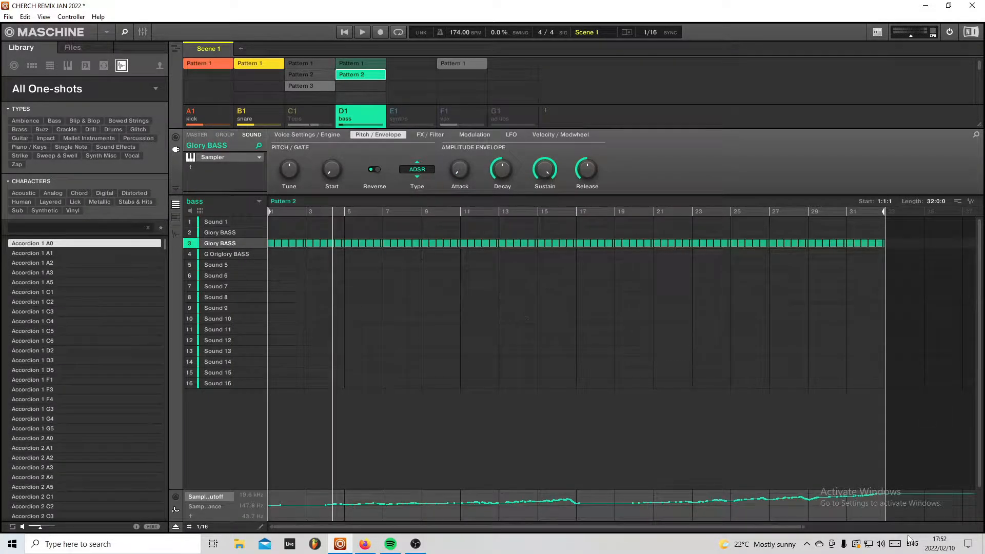
{"action": "left_click_drag", "start_coordinate": [803, 527], "coordinate": [744, 530]}
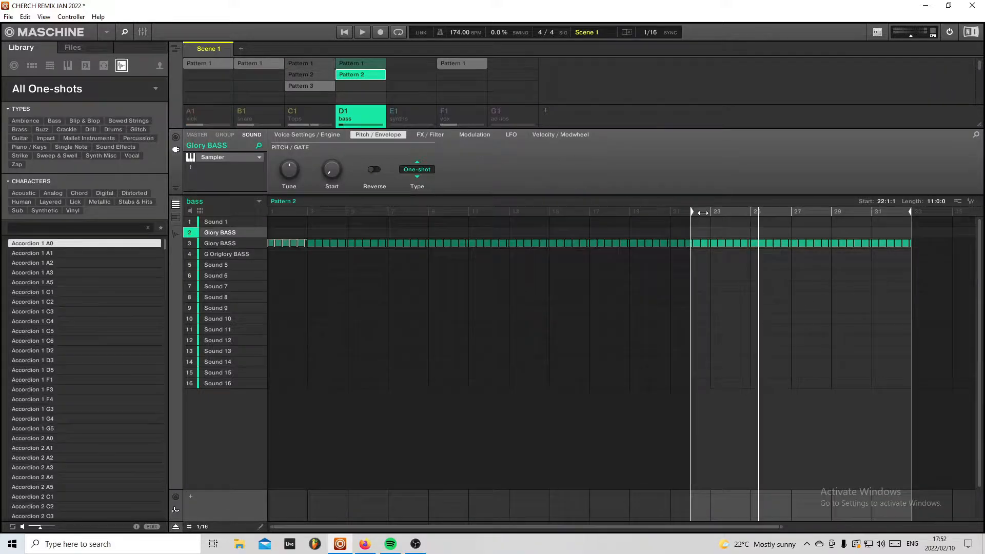
{"action": "left_click_drag", "start_coordinate": [703, 212], "coordinate": [724, 212]}
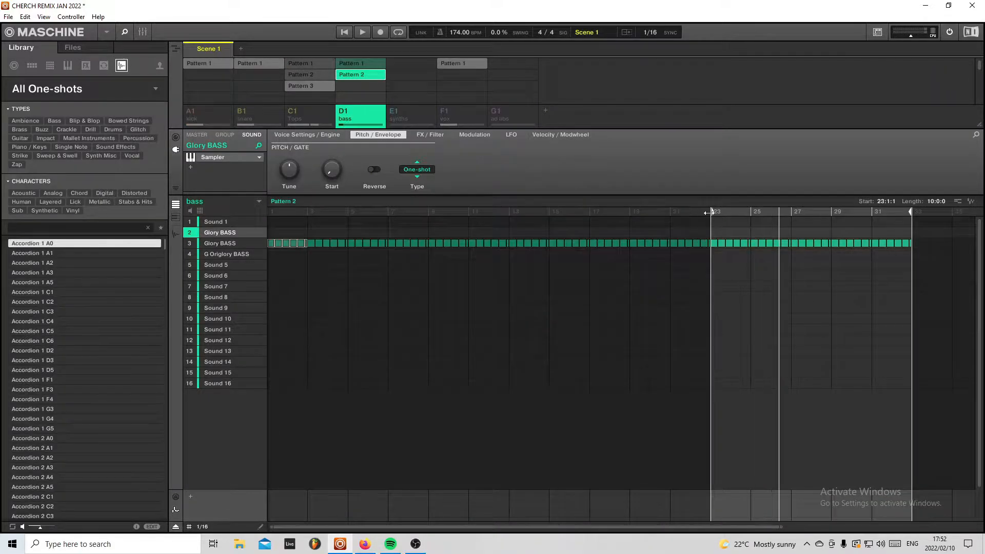
{"action": "key", "text": "space"}
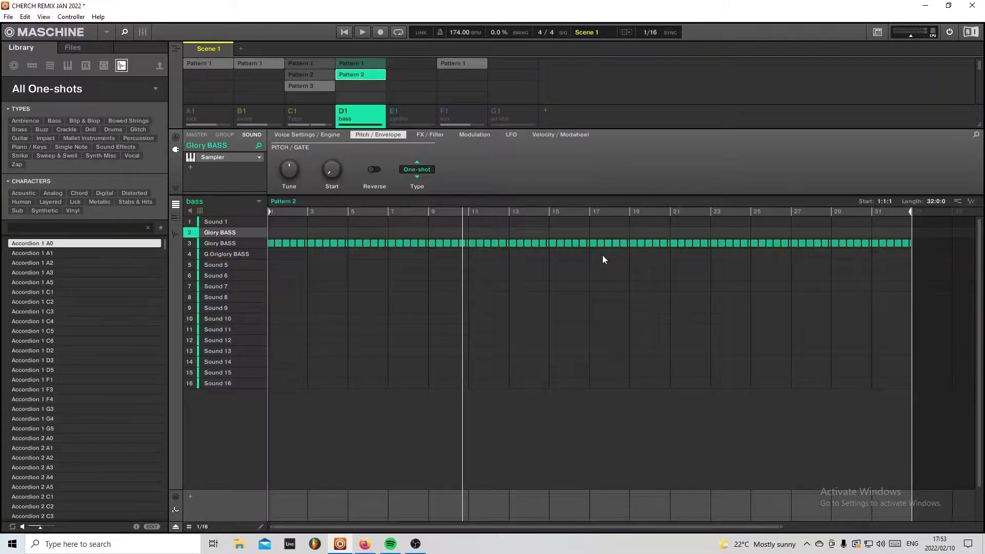
Step: Show the FX / Filter settings of the Glory BASS sound in slot 3 and audition the pattern from bar 29
{"action": "key", "text": "Down"}
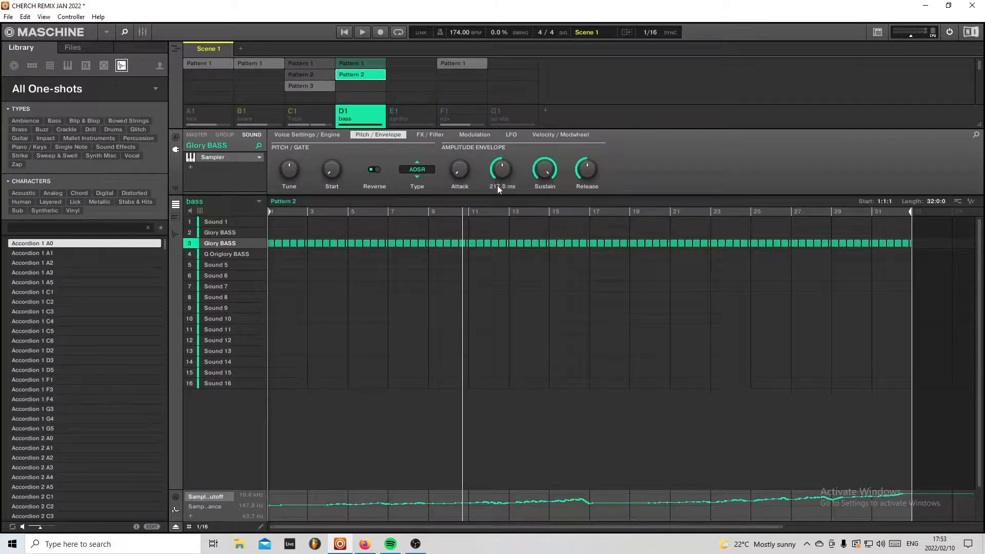
{"action": "left_click", "coordinate": [431, 135]}
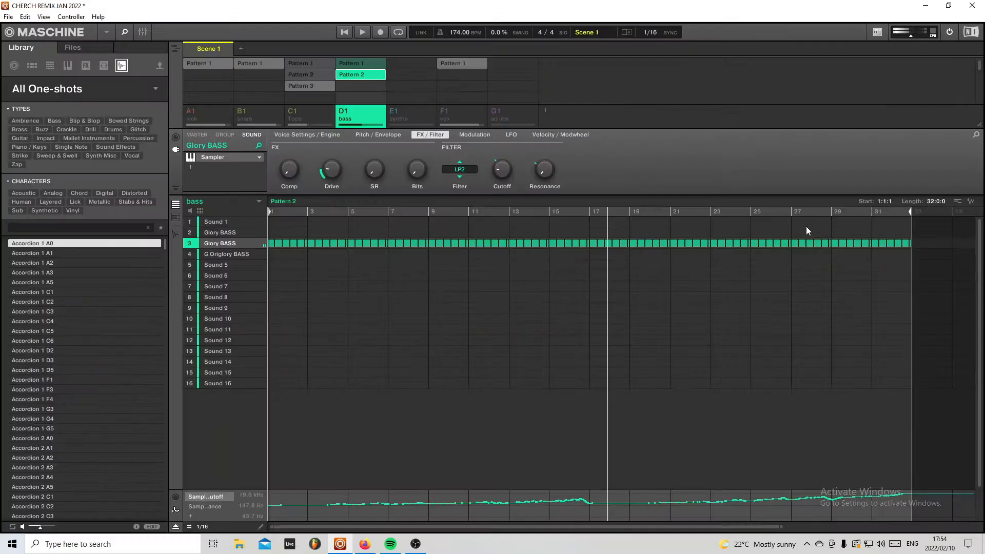
{"action": "left_click", "coordinate": [833, 210]}
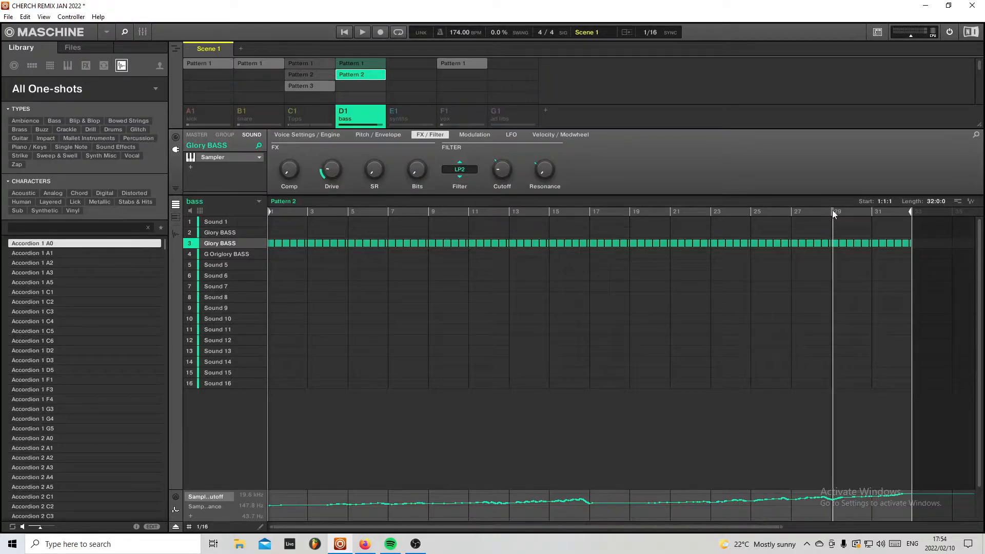
{"action": "key", "text": "space"}
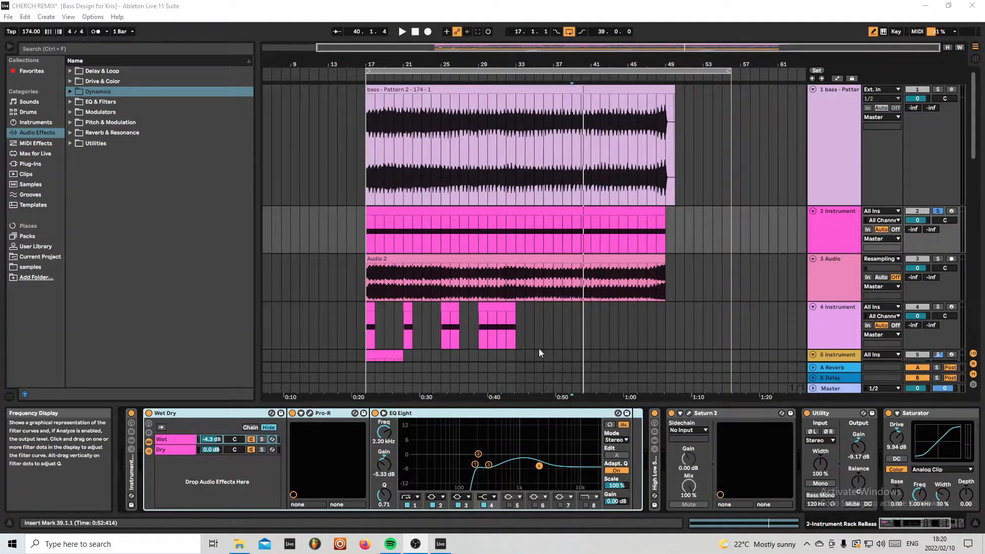
Step: Show the beginning of the device chain on the 2 Instrument track, with the ReBass instrument rack and its sampler
{"action": "left_click", "coordinate": [846, 233]}
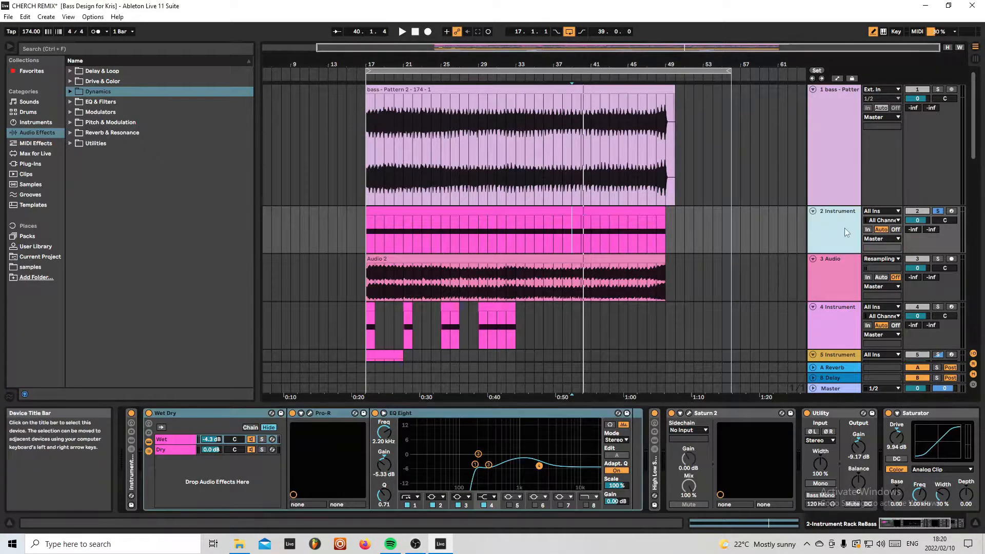
{"action": "left_click", "coordinate": [358, 447]}
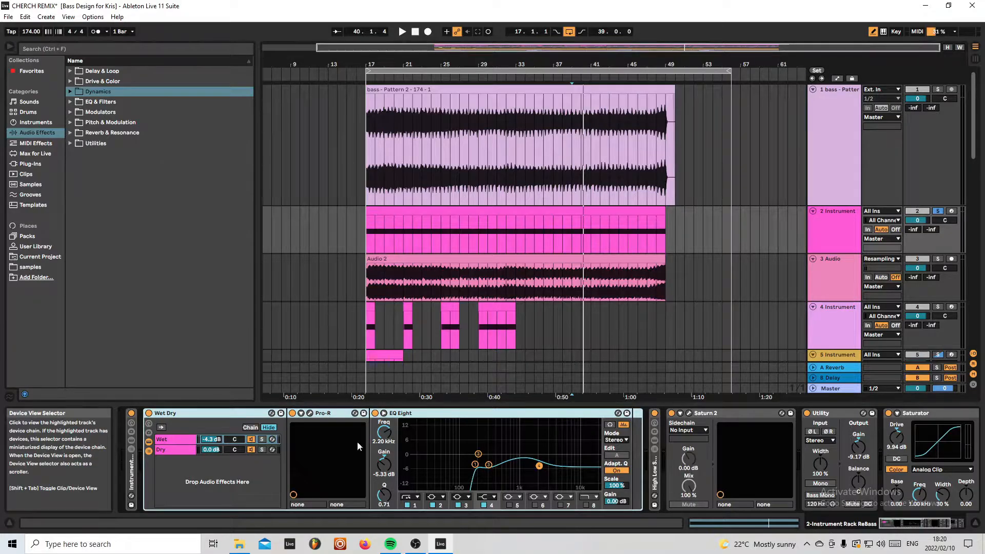
{"action": "left_click", "coordinate": [894, 525]}
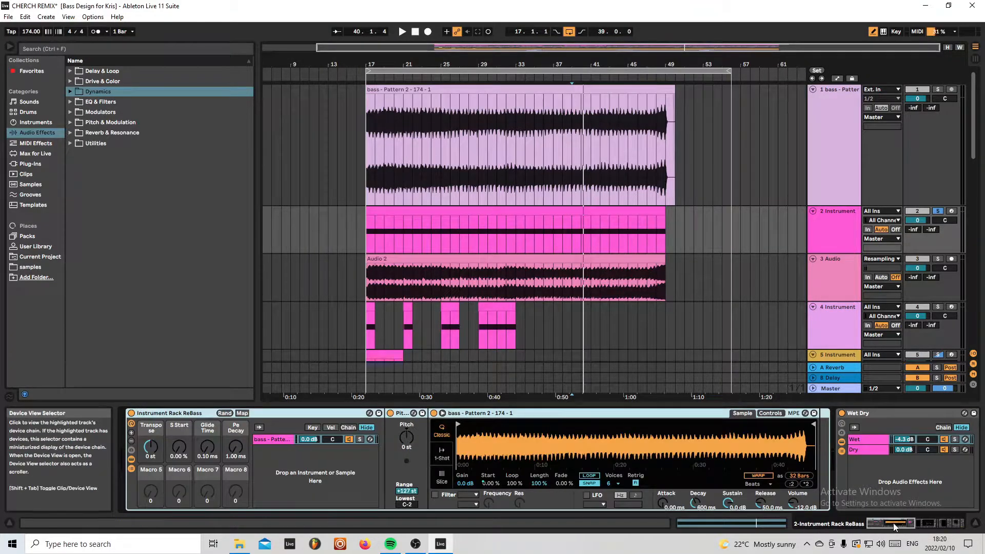
{"action": "left_click_drag", "start_coordinate": [894, 527], "coordinate": [872, 528]}
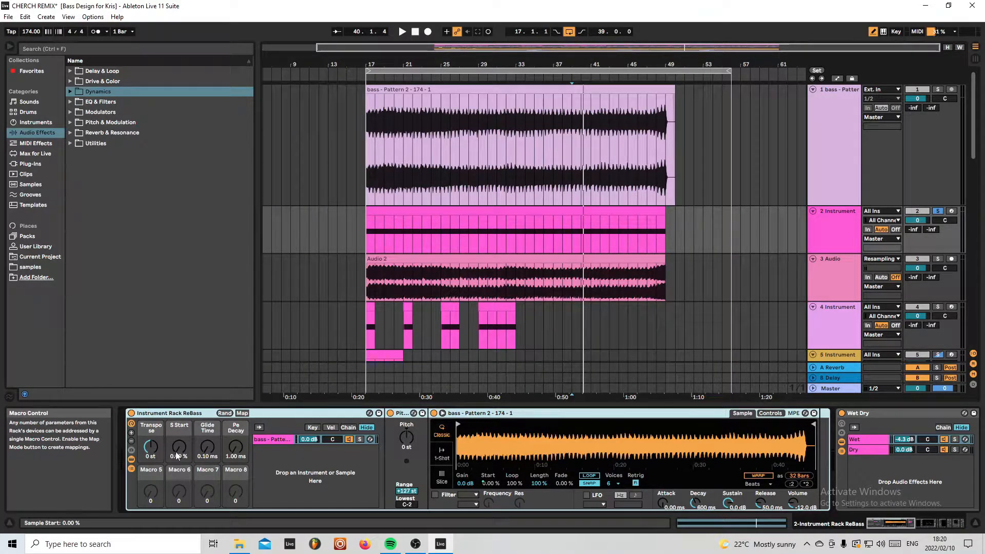
Step: Fold the ReBass instrument rack and the Wet Dry rack, and unfold the High Low Split rack
{"action": "double_click", "coordinate": [277, 415]}
{"action": "double_click", "coordinate": [196, 413]}
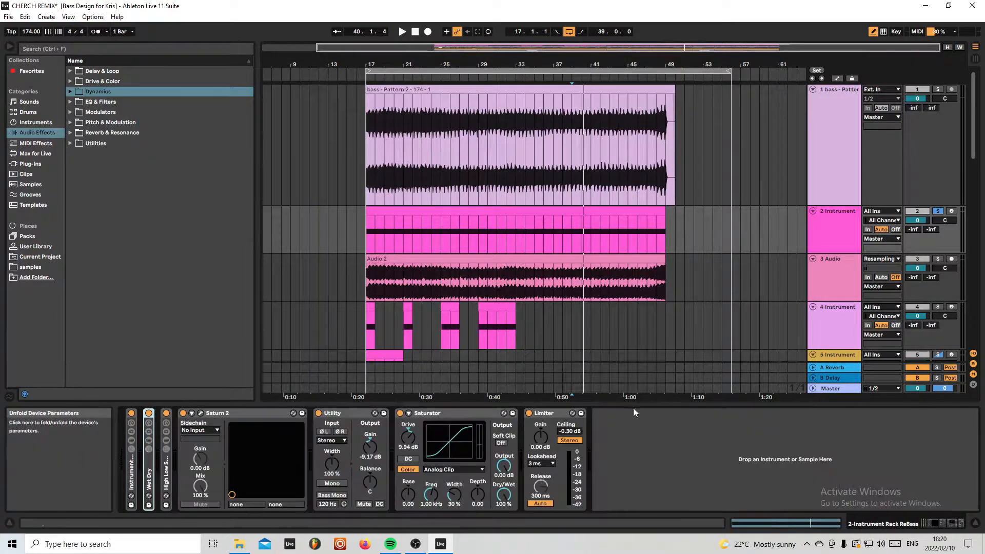
{"action": "double_click", "coordinate": [166, 469]}
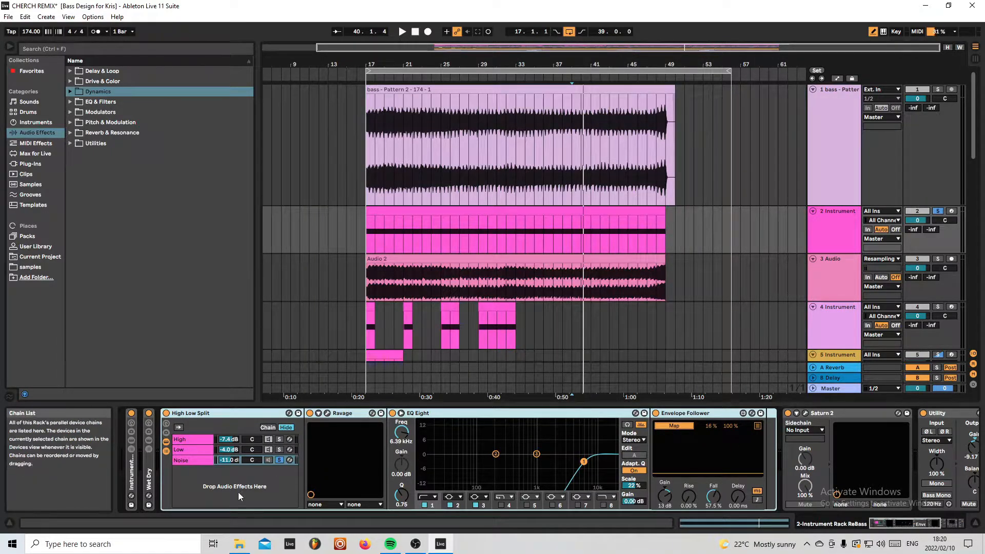
Step: Compare the effect devices on the High and Low chains of the High Low Split rack
{"action": "left_click", "coordinate": [205, 442]}
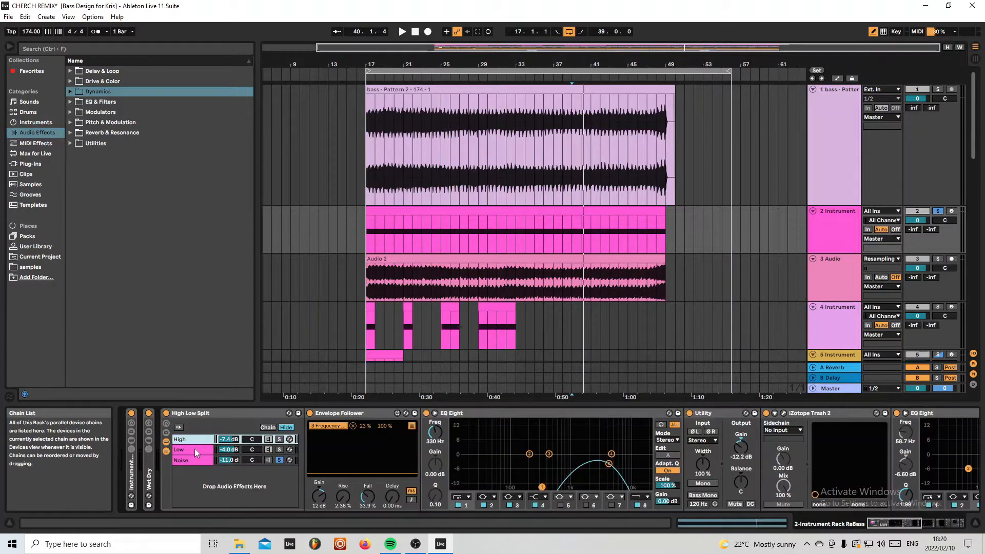
{"action": "left_click", "coordinate": [194, 450]}
{"action": "left_click", "coordinate": [195, 440]}
{"action": "left_click", "coordinate": [196, 449]}
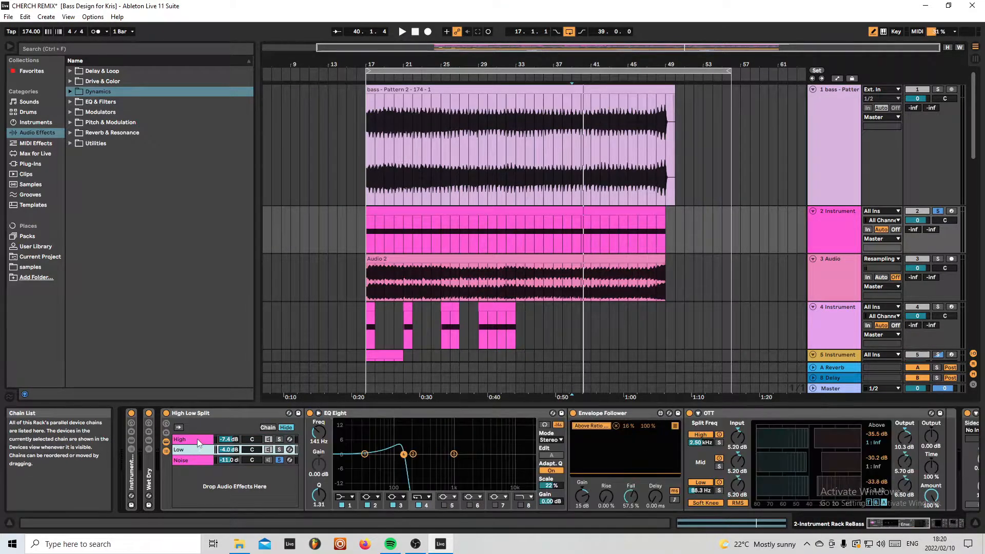
{"action": "left_click", "coordinate": [197, 439]}
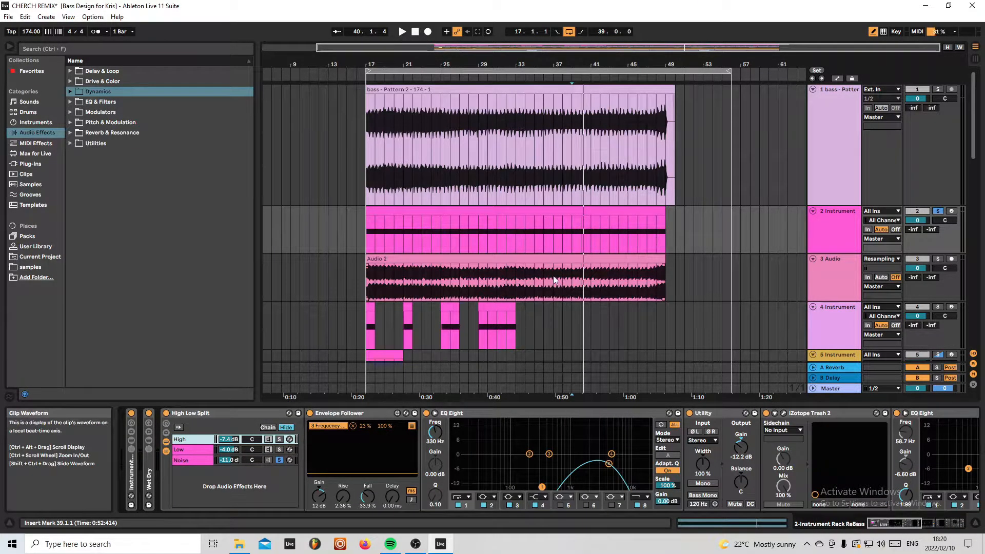
Step: Place the insert marker at bar 37 on the 2 Instrument track and solo the High chain to review its devices
{"action": "left_click", "coordinate": [557, 230]}
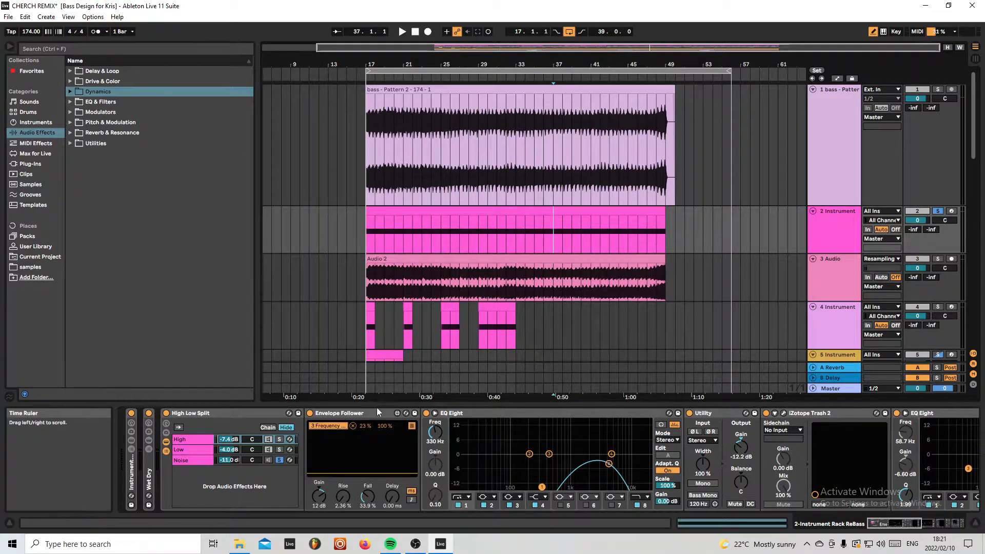
{"action": "left_click", "coordinate": [190, 442]}
{"action": "left_click", "coordinate": [195, 452]}
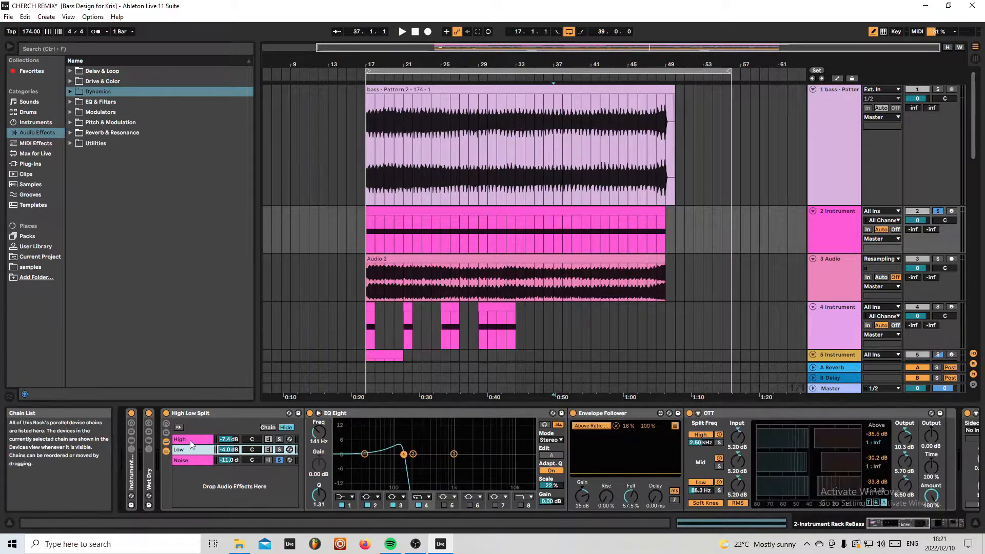
{"action": "left_click", "coordinate": [195, 440]}
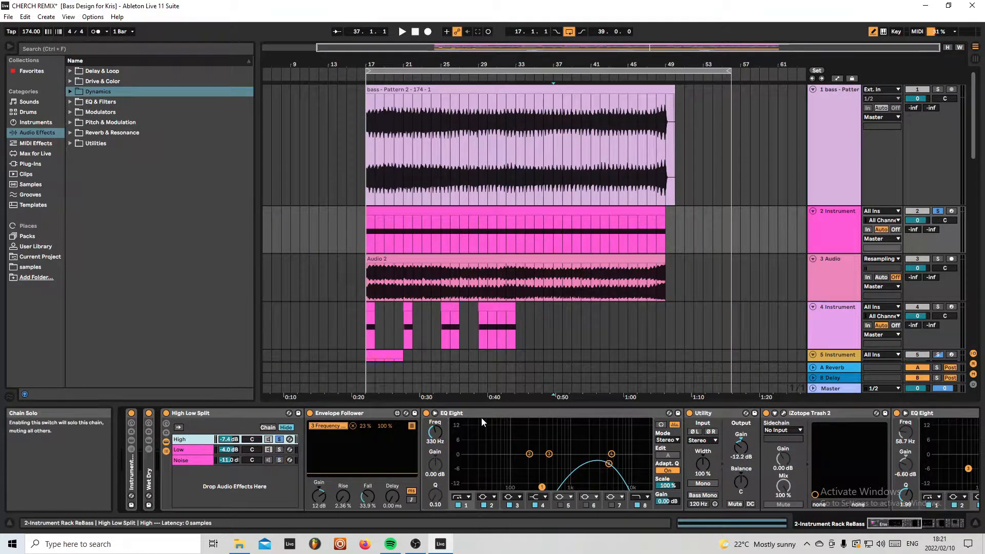
{"action": "left_click_drag", "start_coordinate": [890, 523], "coordinate": [901, 523]}
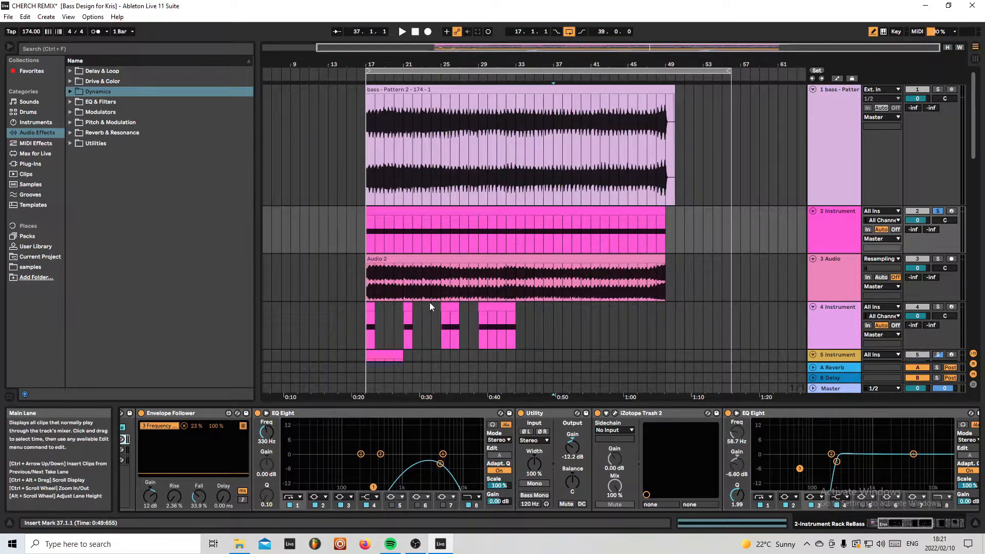
Step: Inspect the waveform of the bass - Pattern 2 clip on track 1 up close at an enlarged track height, and restore the height
{"action": "scroll", "coordinate": [548, 202], "scroll_direction": "up", "scroll_amount": 5}
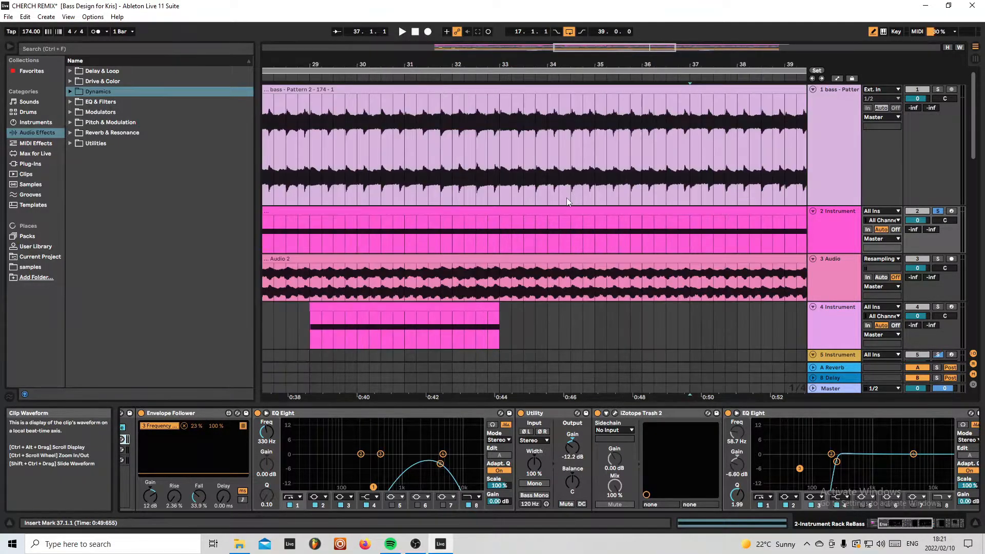
{"action": "scroll", "coordinate": [583, 187], "scroll_direction": "up", "scroll_amount": 5}
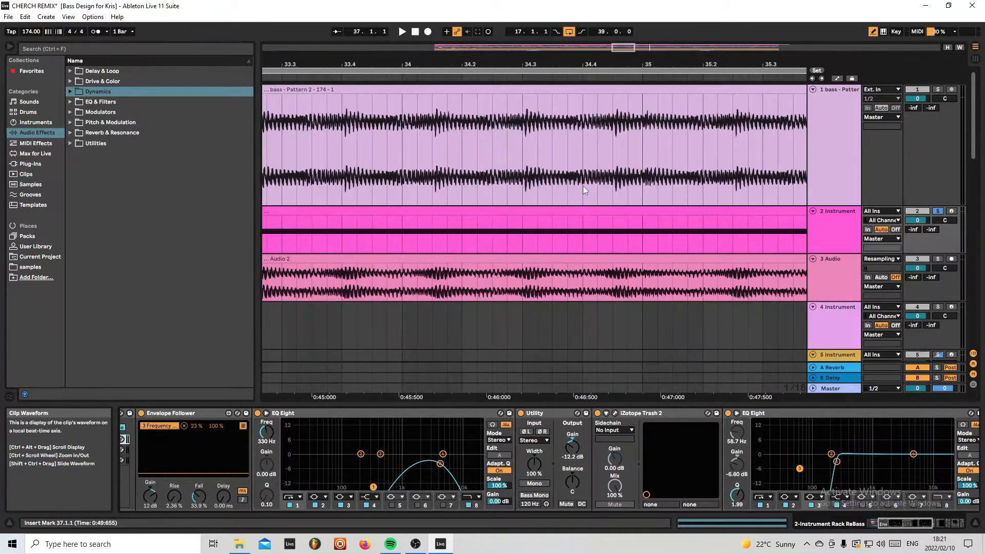
{"action": "left_click_drag", "start_coordinate": [824, 205], "coordinate": [825, 326]}
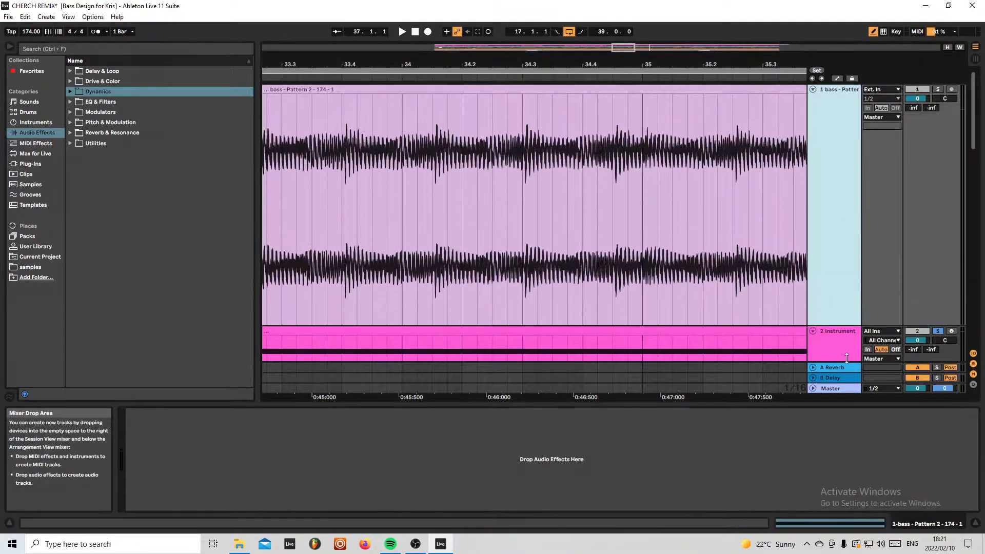
{"action": "scroll", "coordinate": [502, 212], "scroll_direction": "down", "scroll_amount": 3}
{"action": "scroll", "coordinate": [482, 193], "scroll_direction": "down", "scroll_amount": 3}
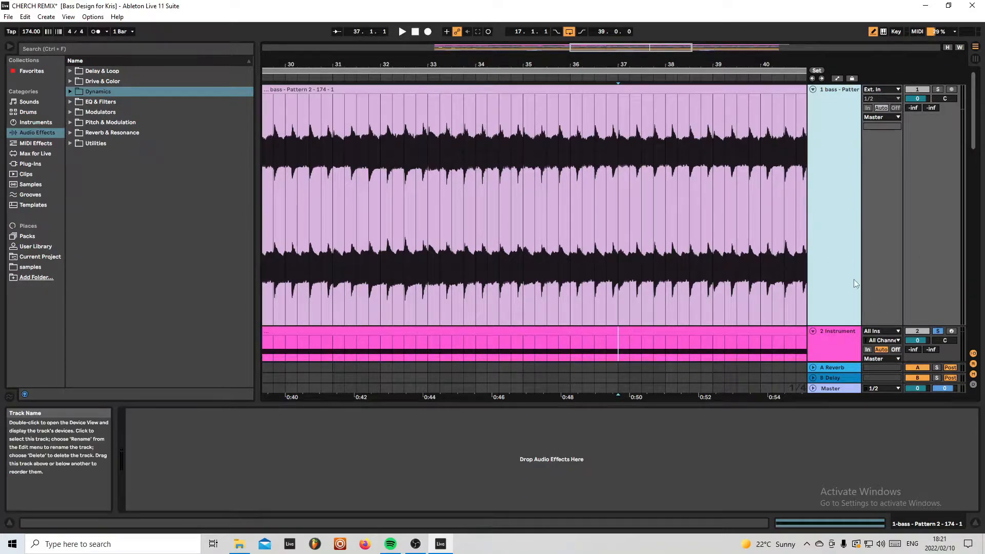
{"action": "left_click_drag", "start_coordinate": [838, 325], "coordinate": [834, 205]}
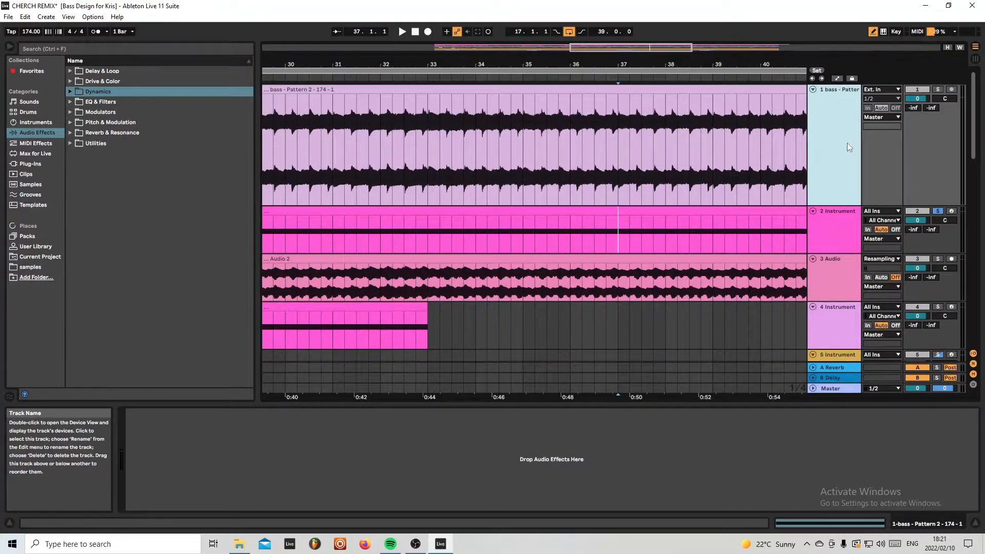
Step: Play the 2 Instrument track from bar 35 and watch the Envelope Follower modulate the High chain's EQ Eight devices
{"action": "left_click", "coordinate": [836, 240]}
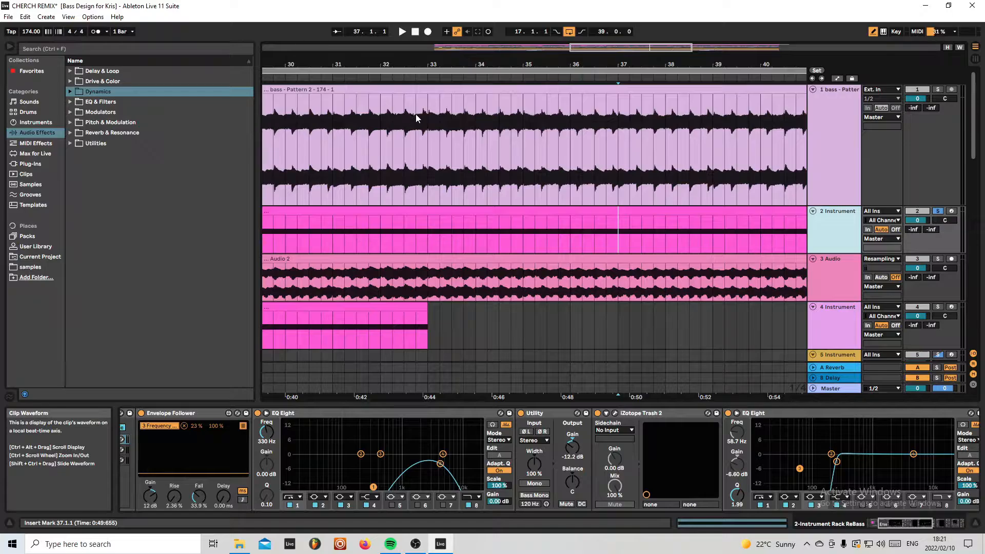
{"action": "left_click", "coordinate": [897, 522]}
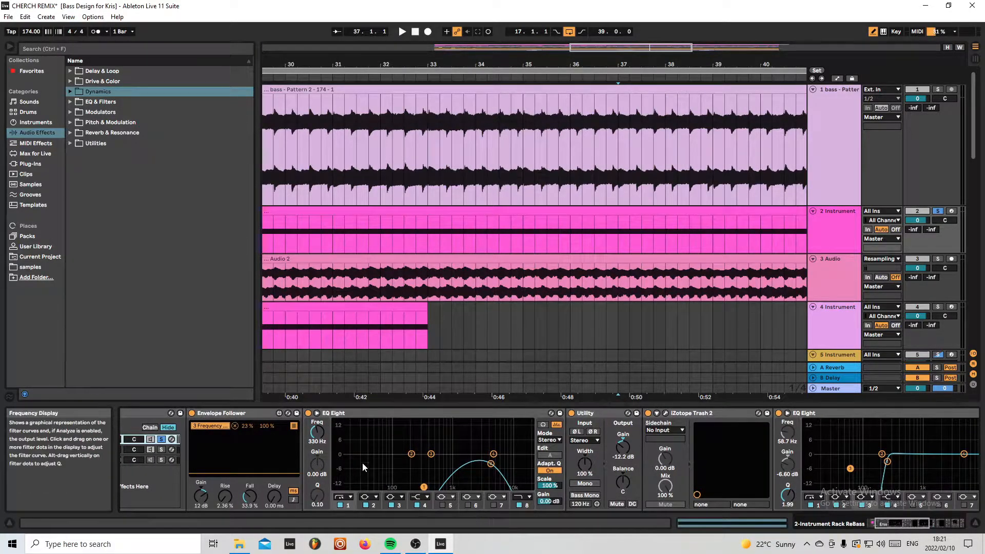
{"action": "left_click", "coordinate": [935, 520]}
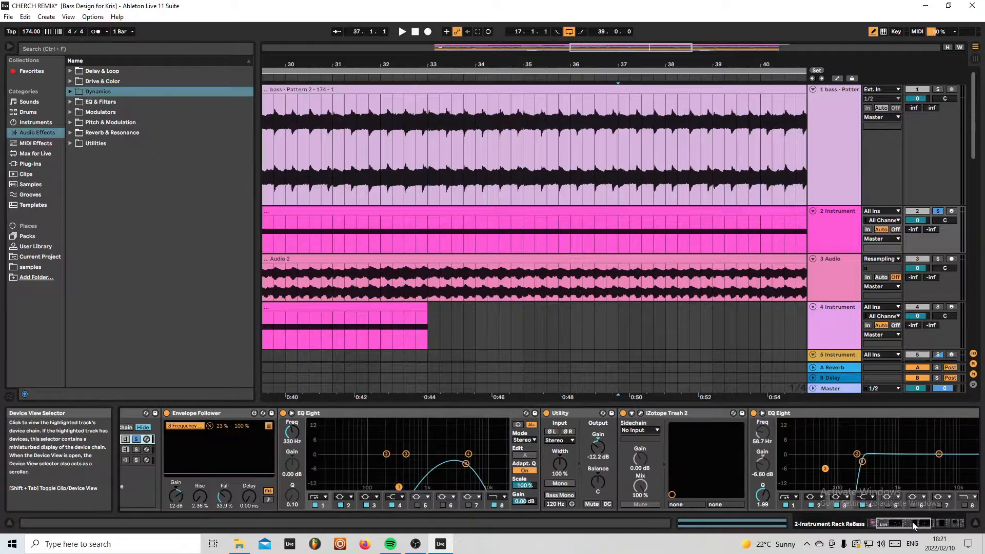
{"action": "left_click", "coordinate": [524, 235]}
{"action": "key", "text": "space"}
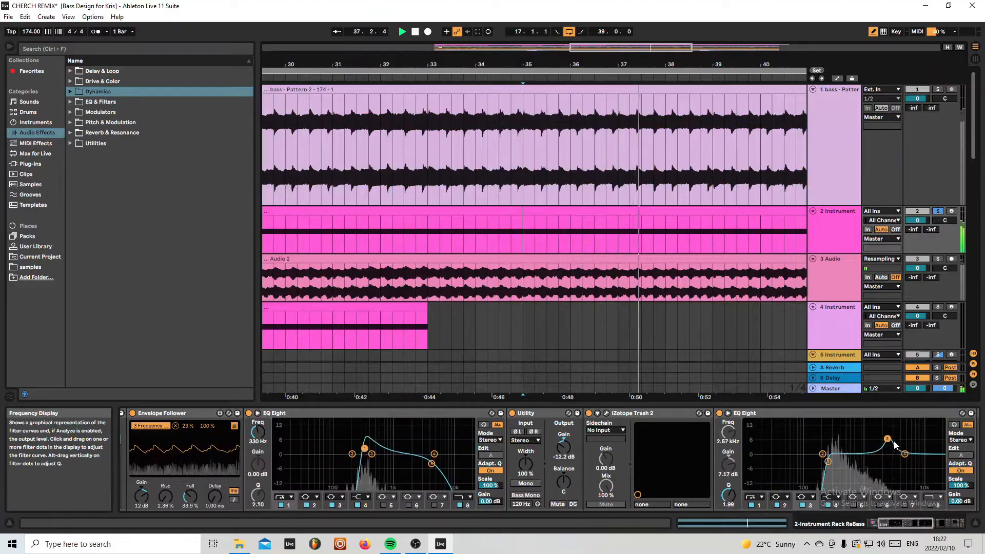
{"action": "key", "text": "space"}
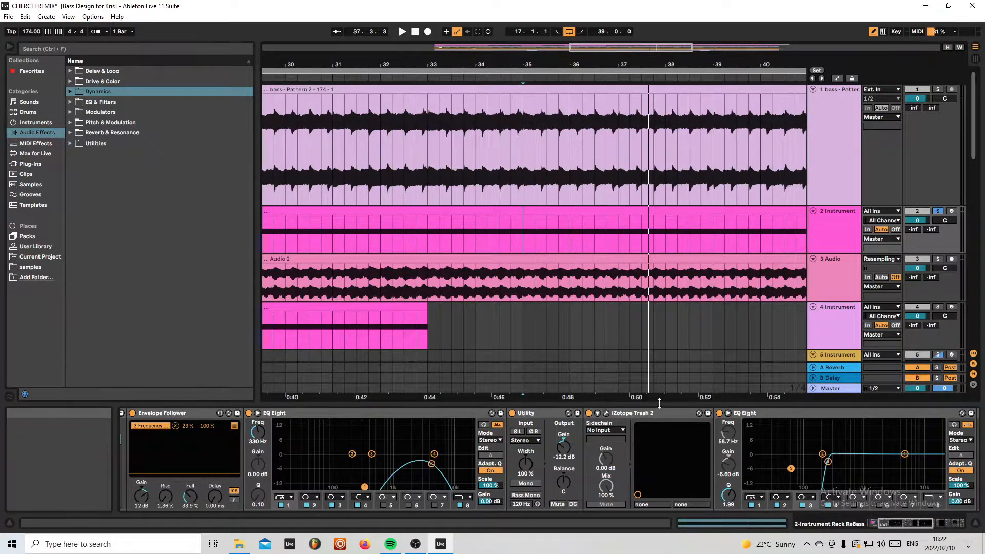
{"action": "key", "text": "space"}
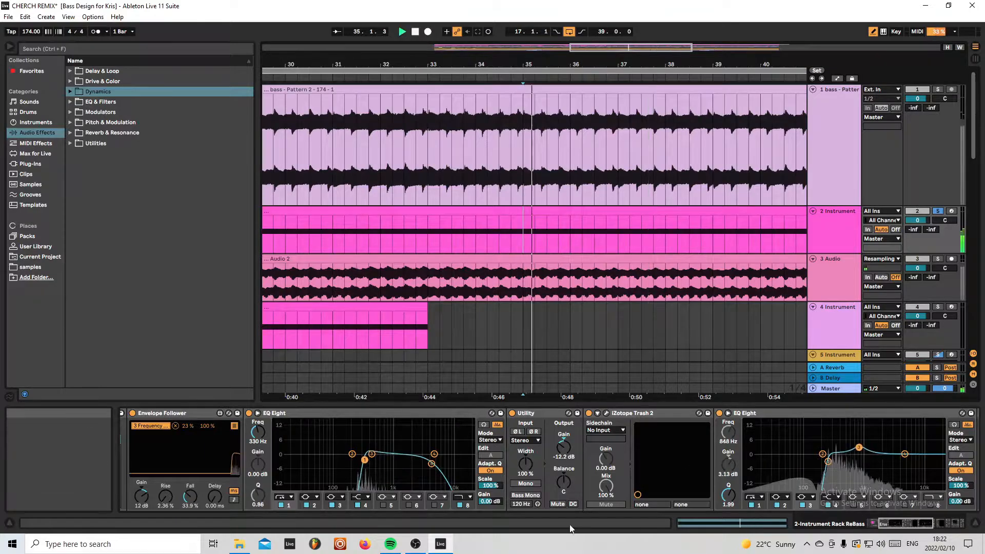
Step: Open the iZotope Trash 2 interface on the High chain to review its distortion settings, and close it
{"action": "left_click", "coordinate": [904, 523]}
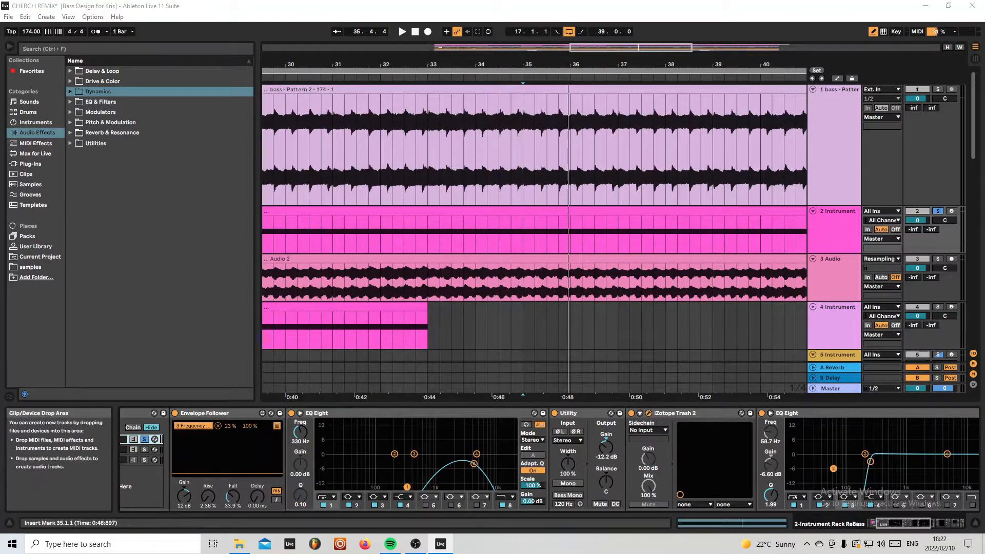
{"action": "left_click_drag", "start_coordinate": [984, 108], "coordinate": [439, 54]}
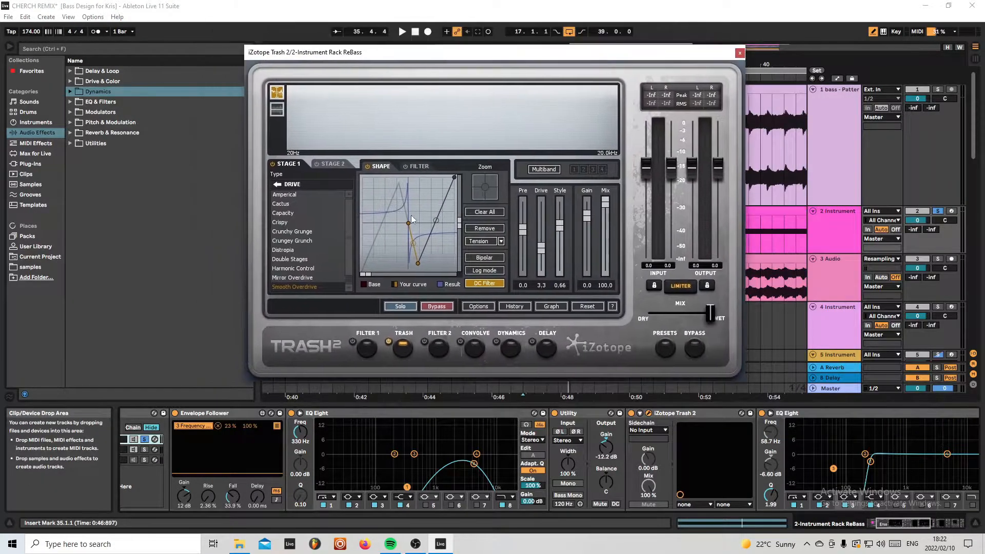
{"action": "left_click", "coordinate": [740, 53]}
Step: Select and solo the Low chain of the High Low Split rack to review its EQ Eight, Envelope Follower and OTT devices
{"action": "left_click_drag", "start_coordinate": [897, 523], "coordinate": [898, 523]}
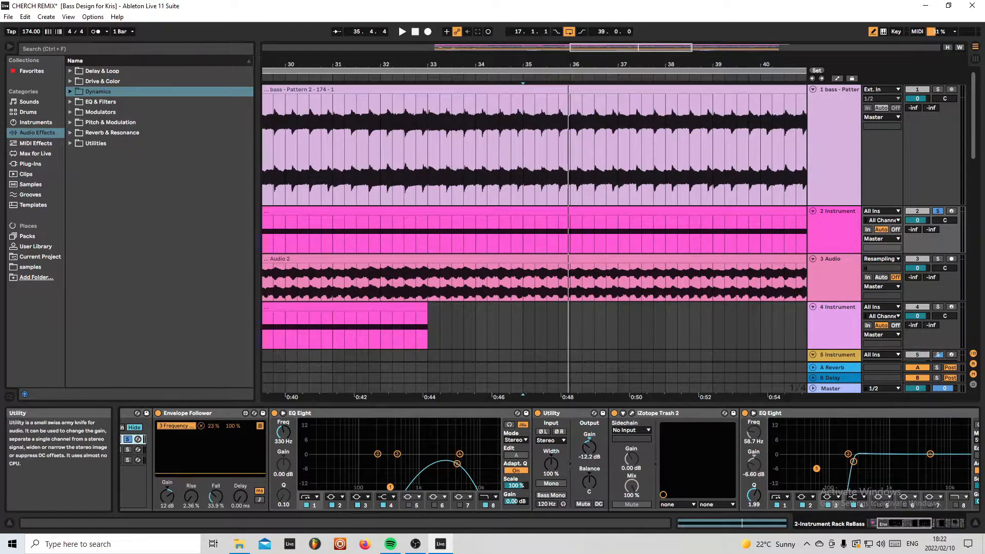
{"action": "left_click", "coordinate": [177, 450]}
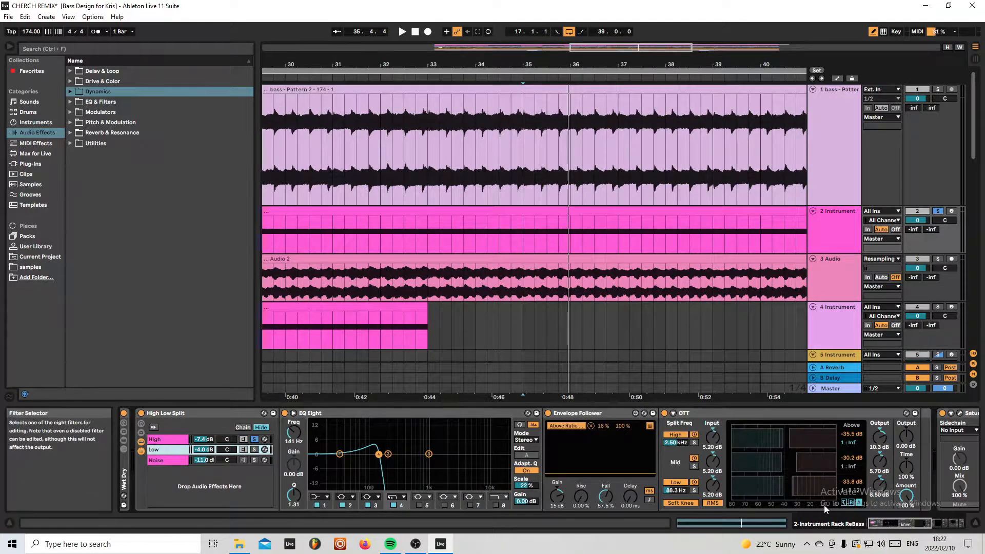
{"action": "left_click", "coordinate": [915, 523]}
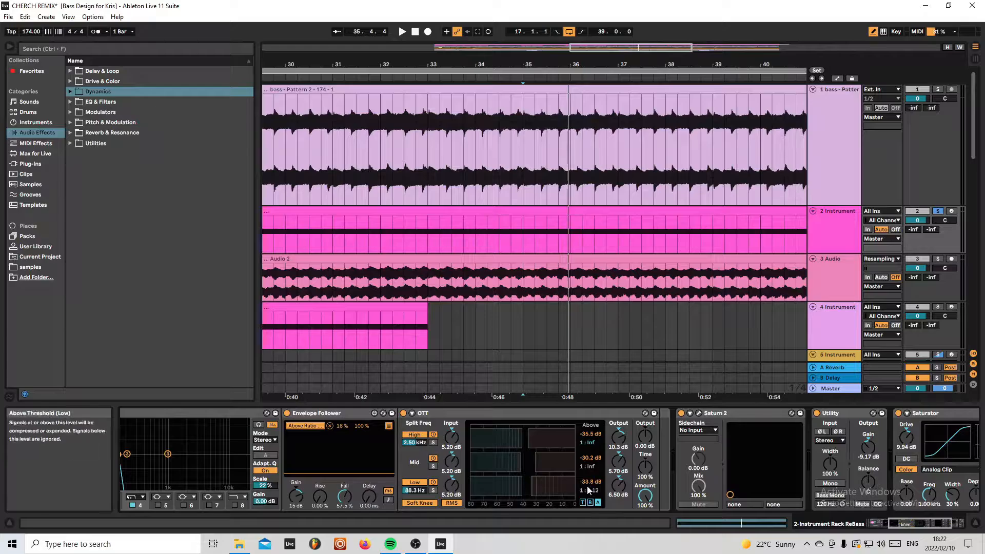
{"action": "scroll", "coordinate": [587, 487], "scroll_direction": "left", "scroll_amount": 3}
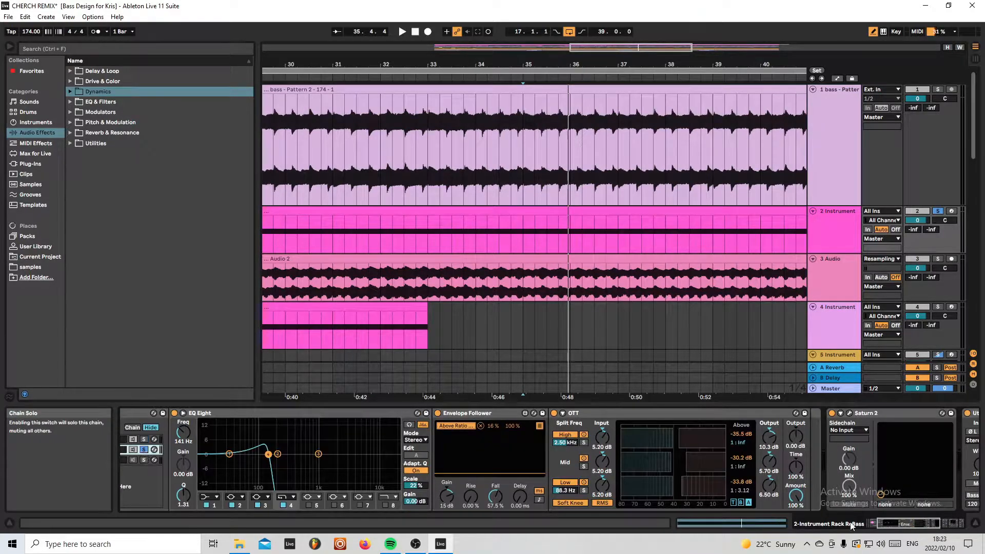
{"action": "left_click_drag", "start_coordinate": [829, 524], "coordinate": [841, 524]}
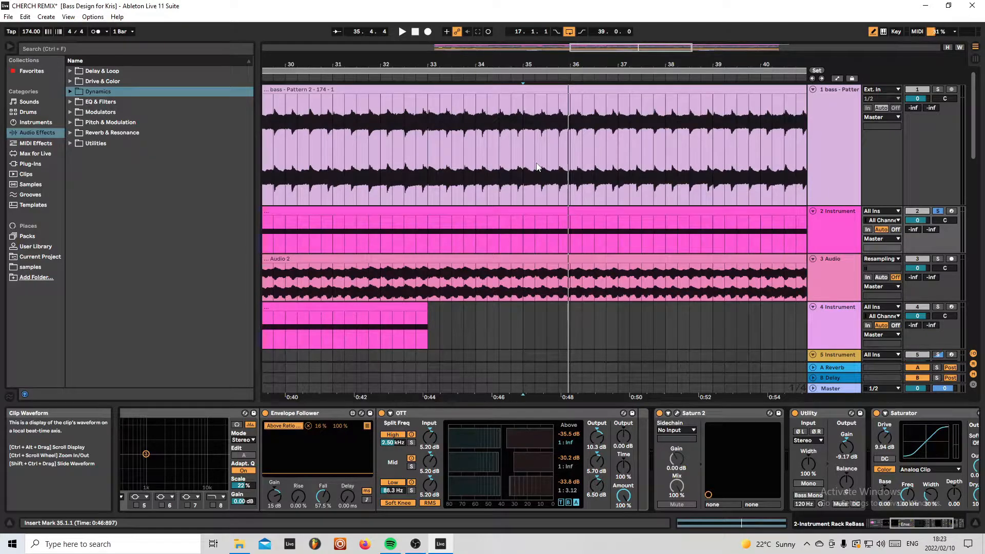
Step: Inspect the bass waveform up close, and play the soloed Low chain to watch the Envelope Follower modulate OTT's Above ratio
{"action": "scroll", "coordinate": [553, 171], "scroll_direction": "up", "scroll_amount": 5}
{"action": "scroll", "coordinate": [548, 170], "scroll_direction": "down", "scroll_amount": 3}
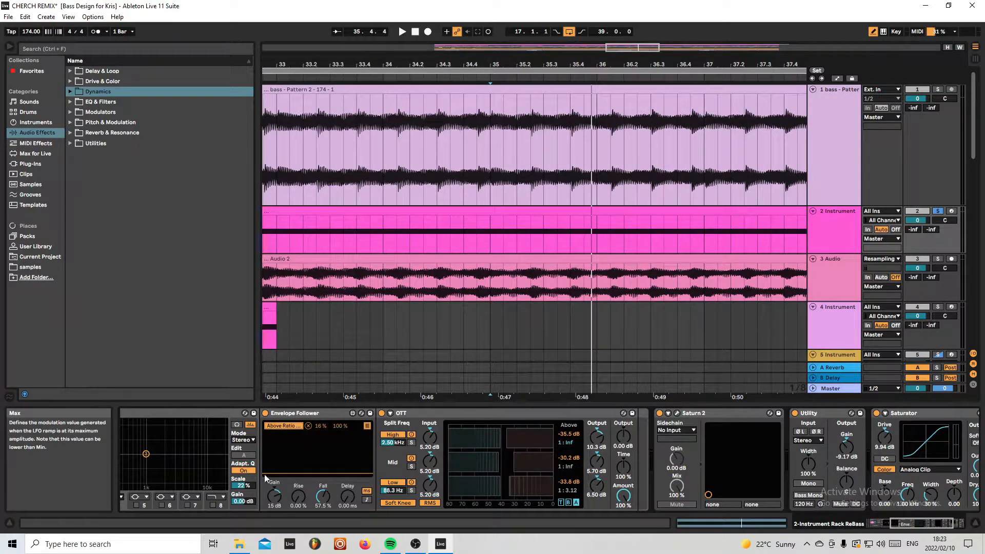
{"action": "left_click_drag", "start_coordinate": [934, 523], "coordinate": [904, 523]}
{"action": "key", "text": "space"}
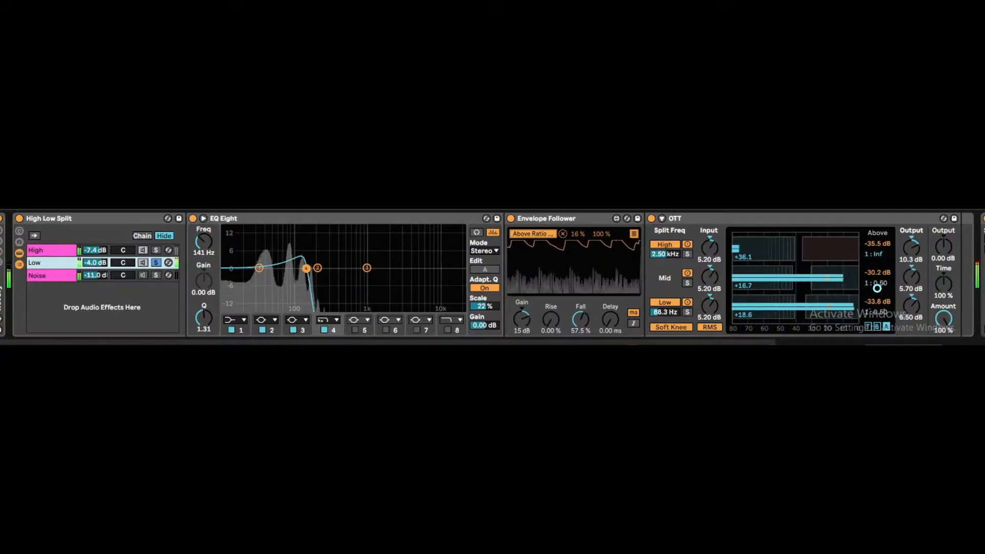
{"action": "key", "text": "space"}
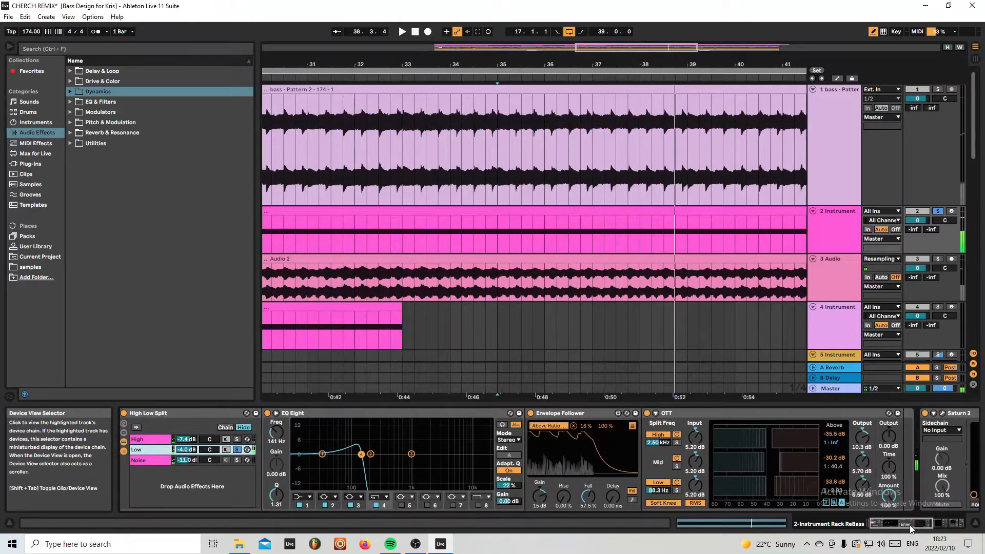
{"action": "left_click", "coordinate": [911, 529]}
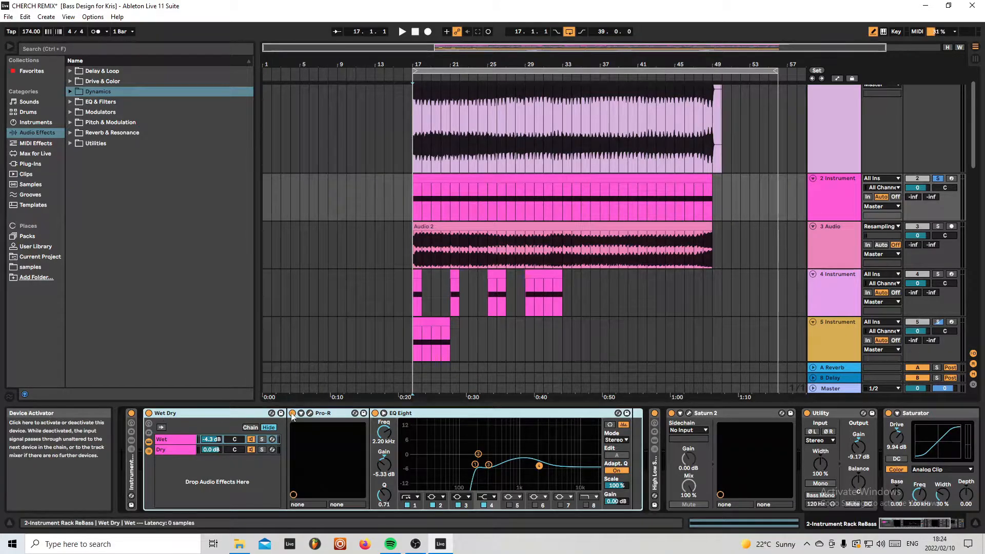
Step: Unfold and refold the High Low Split rack, and compare the devices on the Wet and Dry chains of the Wet Dry rack
{"action": "double_click", "coordinate": [655, 476]}
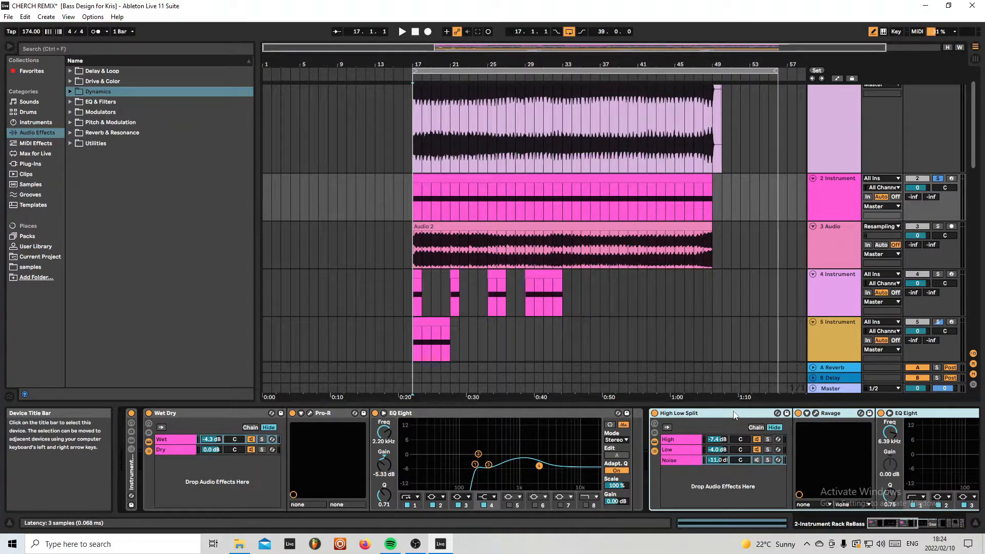
{"action": "double_click", "coordinate": [720, 418]}
{"action": "left_click", "coordinate": [175, 449]}
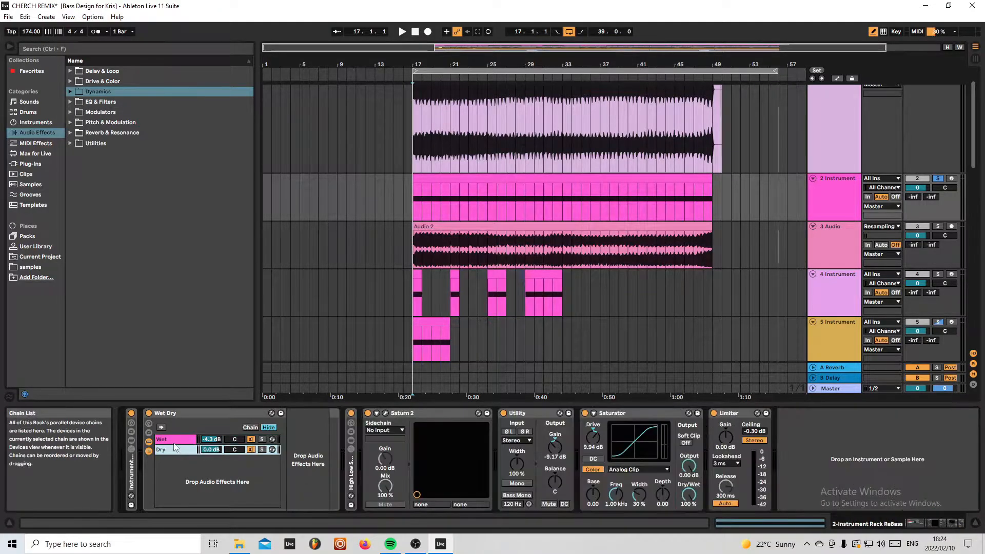
{"action": "left_click", "coordinate": [174, 442]}
{"action": "left_click", "coordinate": [176, 451]}
{"action": "left_click", "coordinate": [177, 442]}
{"action": "left_click", "coordinate": [177, 450]}
{"action": "left_click", "coordinate": [177, 442]}
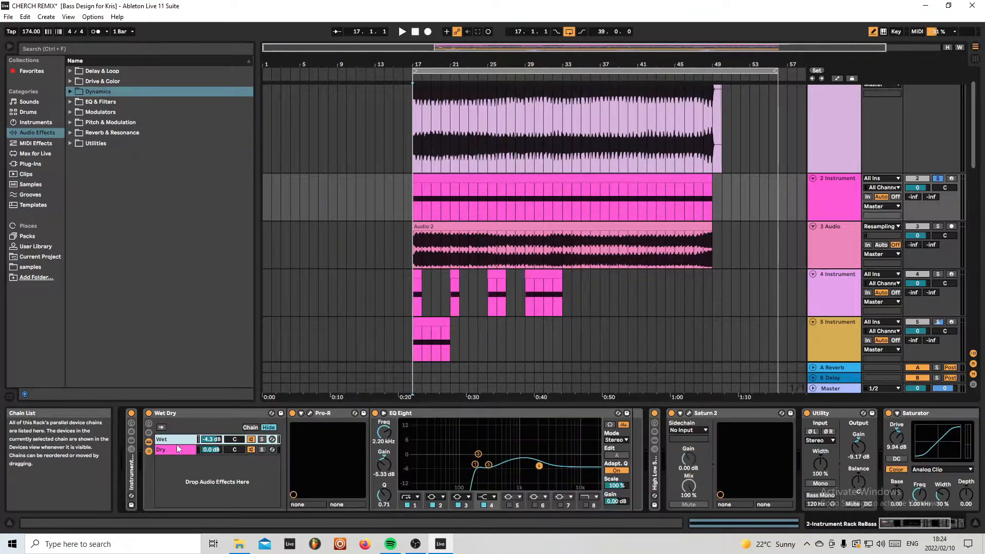
{"action": "left_click", "coordinate": [179, 450]}
{"action": "left_click", "coordinate": [179, 442]}
{"action": "left_click", "coordinate": [178, 449]}
{"action": "left_click", "coordinate": [179, 442]}
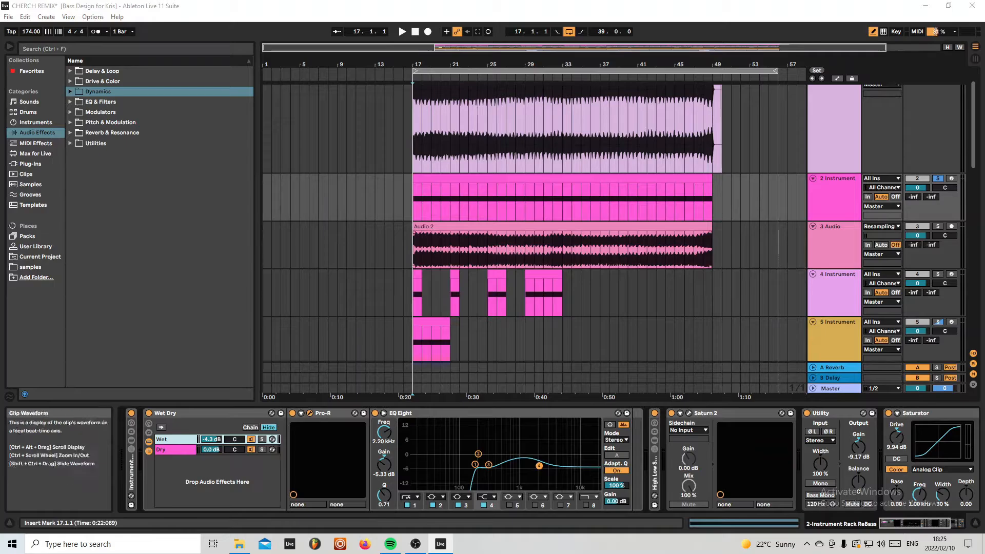
Step: Open the FabFilter Pro-R interface on the Wet chain to review its reverb settings, and close it
{"action": "left_click_drag", "start_coordinate": [984, 77], "coordinate": [352, 63]}
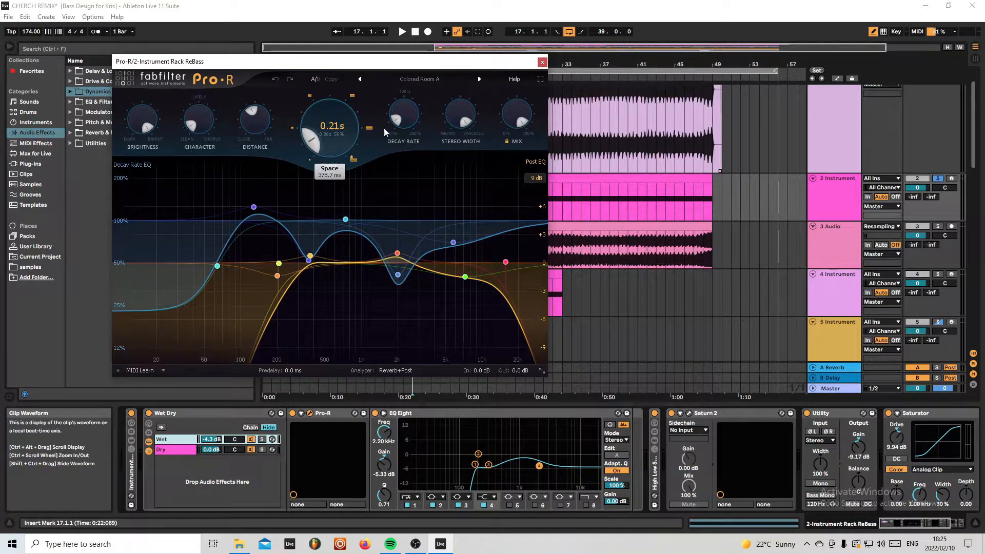
{"action": "left_click", "coordinate": [543, 62]}
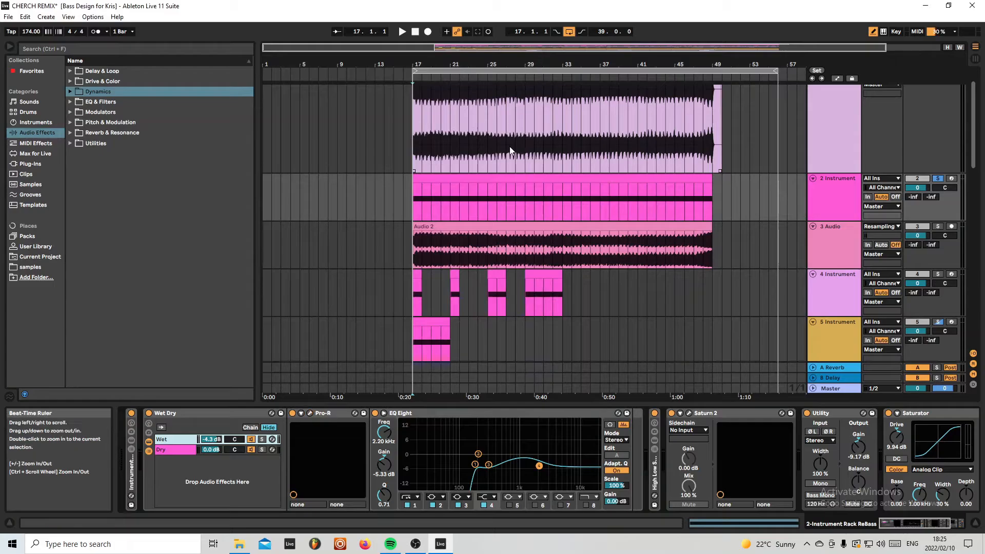
Step: Play the bass from bar 17 with the Wet chain switched off, switched on and soloed to compare the sound
{"action": "left_click", "coordinate": [251, 440]}
{"action": "key", "text": "space"}
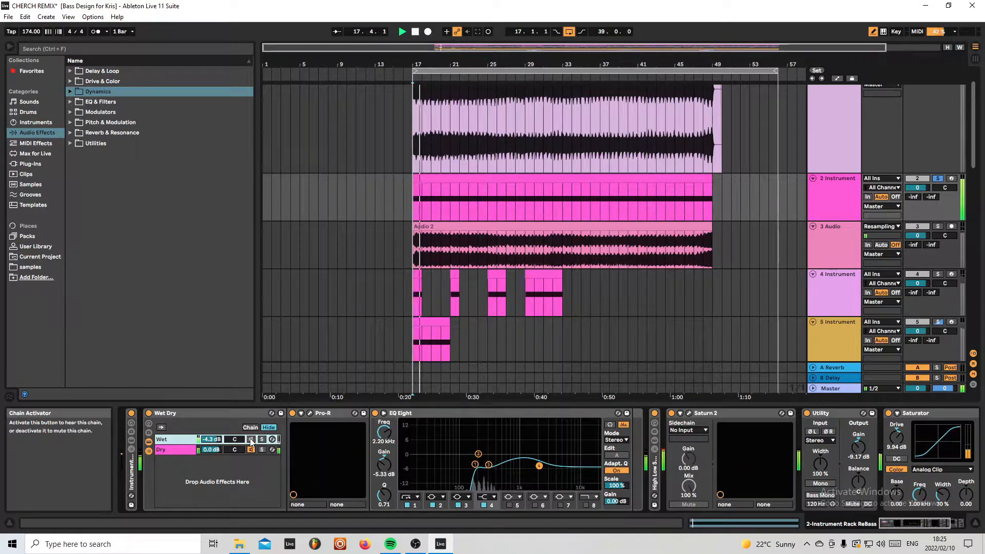
{"action": "key", "text": "space"}
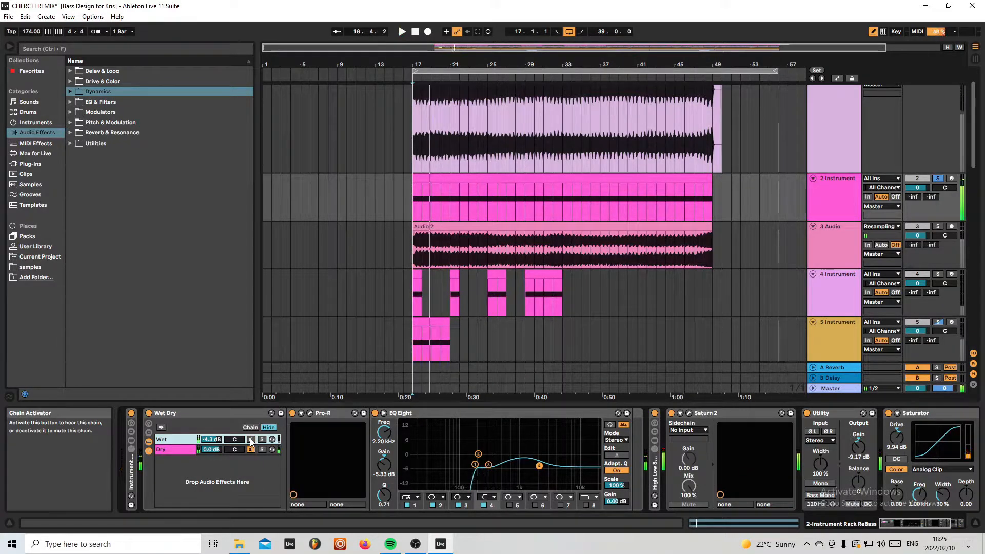
{"action": "left_click", "coordinate": [251, 440]}
{"action": "key", "text": "space"}
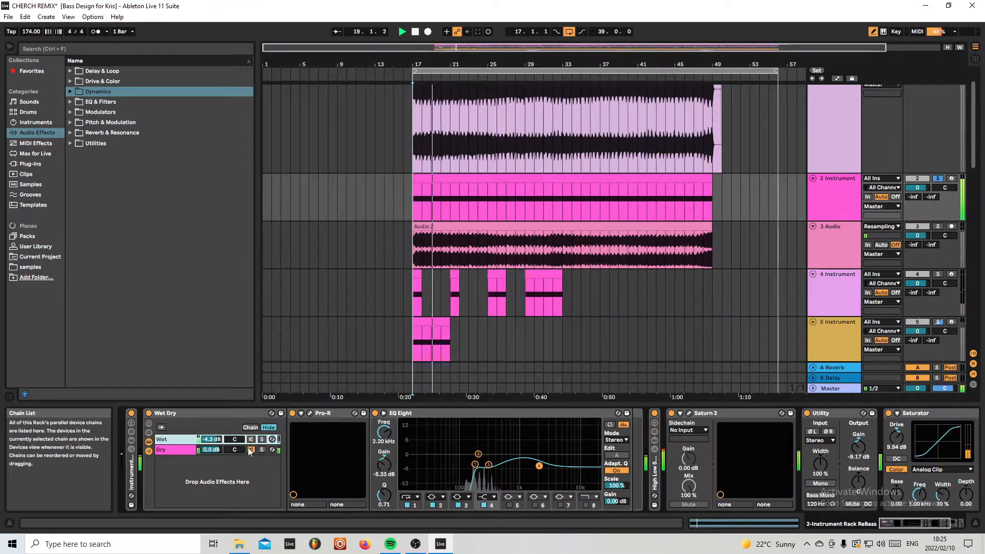
{"action": "left_click", "coordinate": [251, 440]}
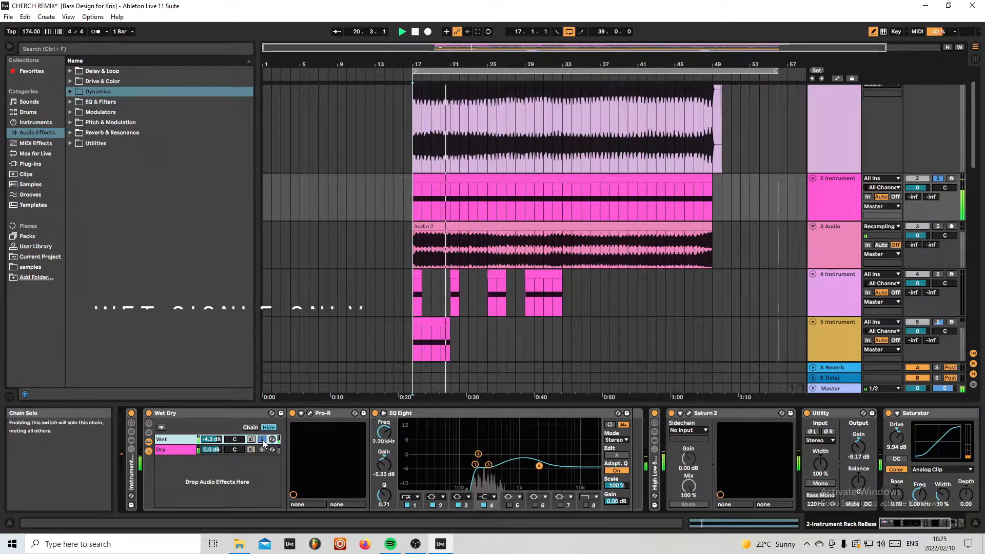
{"action": "left_click", "coordinate": [262, 440]}
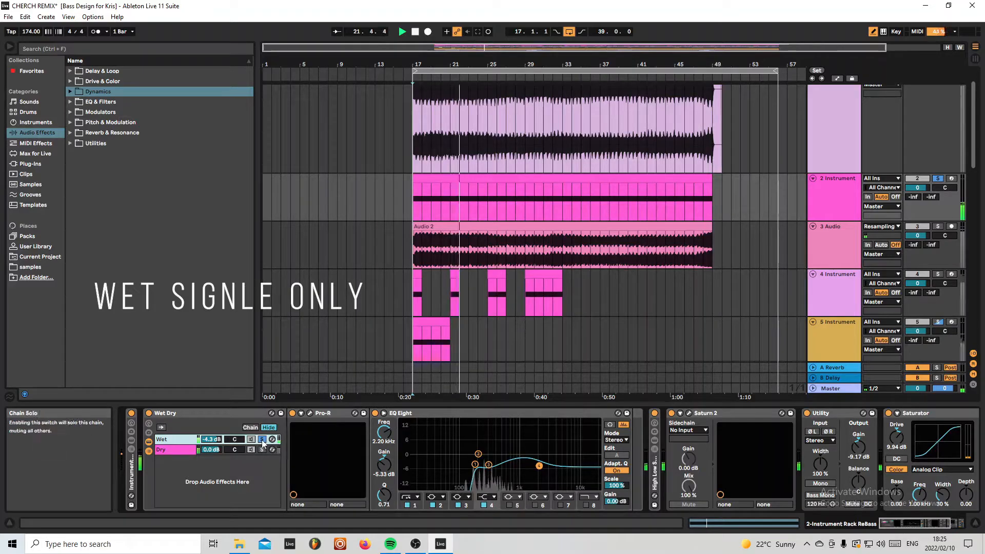
{"action": "left_click", "coordinate": [262, 440]}
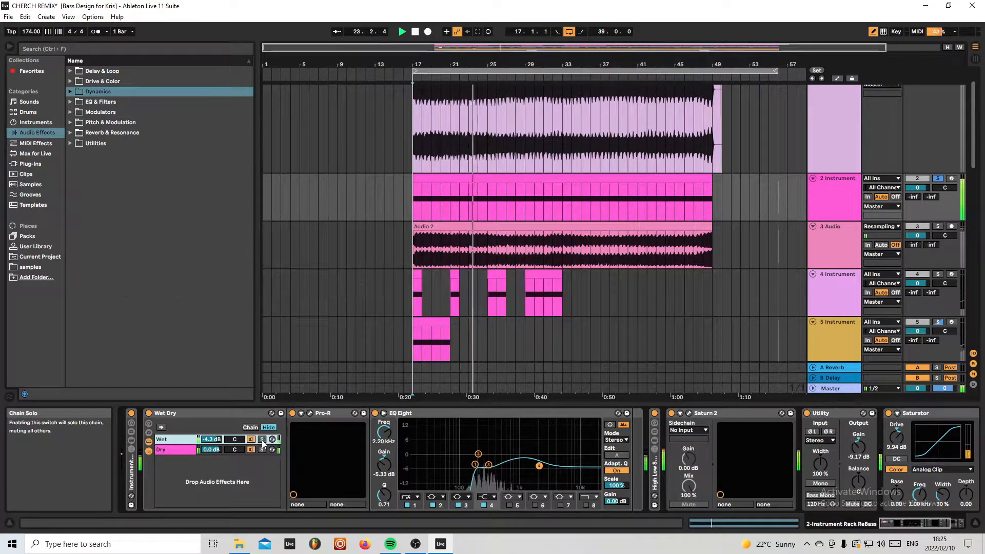
{"action": "key", "text": "space"}
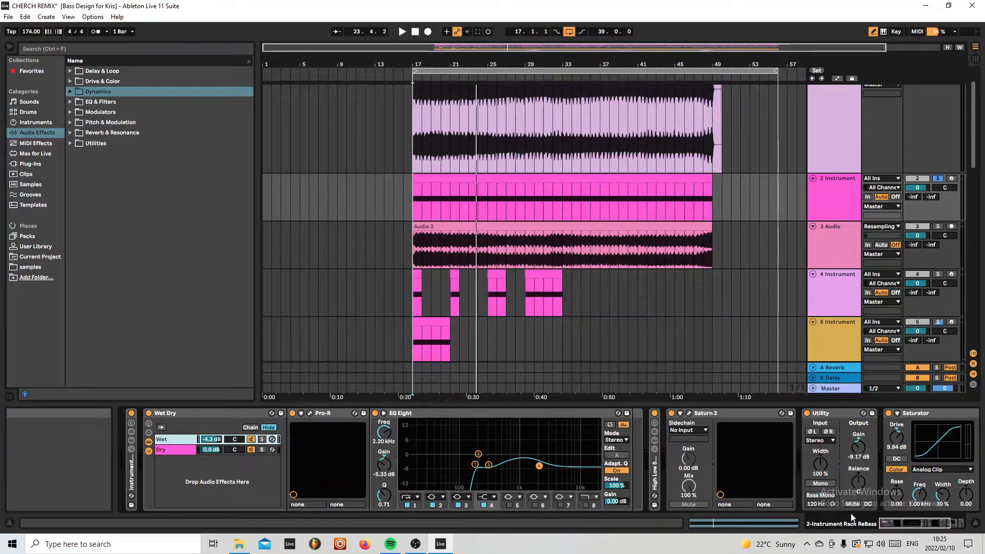
Step: Select the time range around the Audio 2 clip, and solo the 3 Audio track with its device chain shown
{"action": "left_click", "coordinate": [914, 527]}
{"action": "left_click_drag", "start_coordinate": [913, 525], "coordinate": [895, 524]}
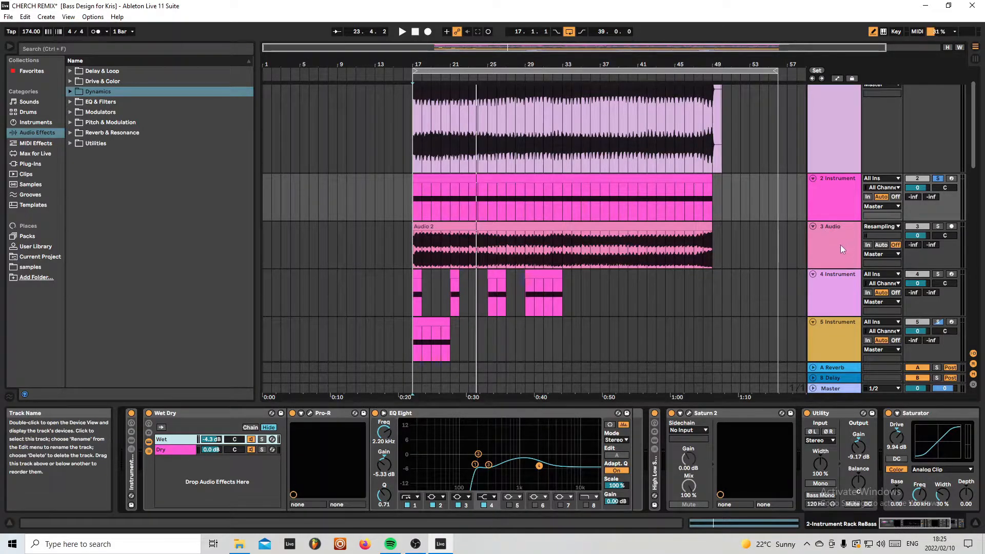
{"action": "left_click", "coordinate": [310, 259], "text": "ctrl"}
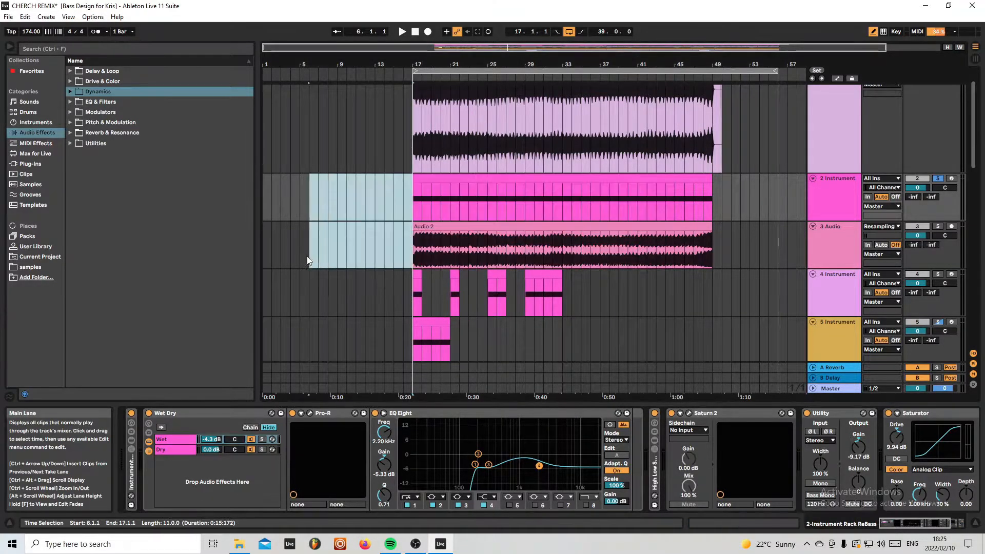
{"action": "left_click", "coordinate": [719, 247], "text": "ctrl"}
{"action": "left_click", "coordinate": [844, 244]}
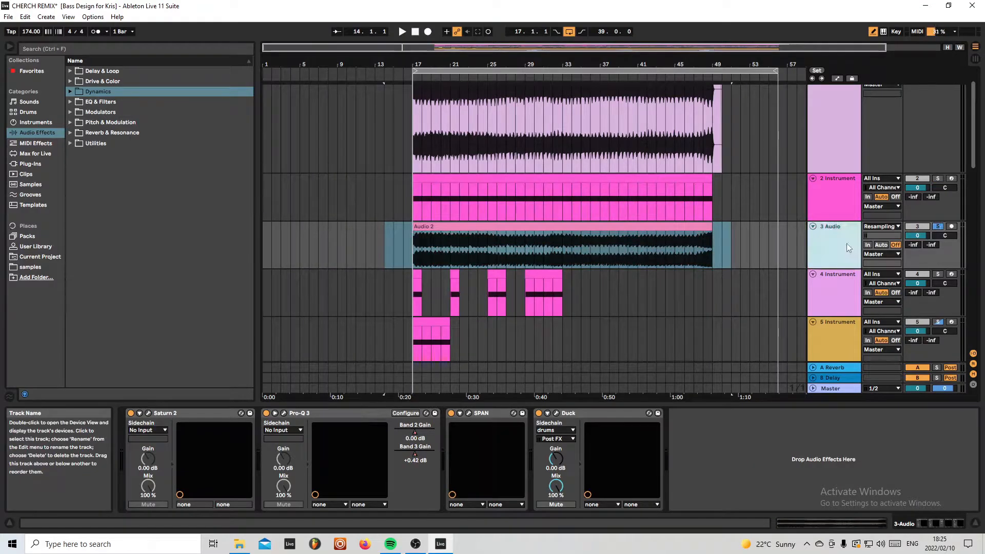
{"action": "left_click", "coordinate": [839, 191]}
{"action": "left_click", "coordinate": [845, 242]}
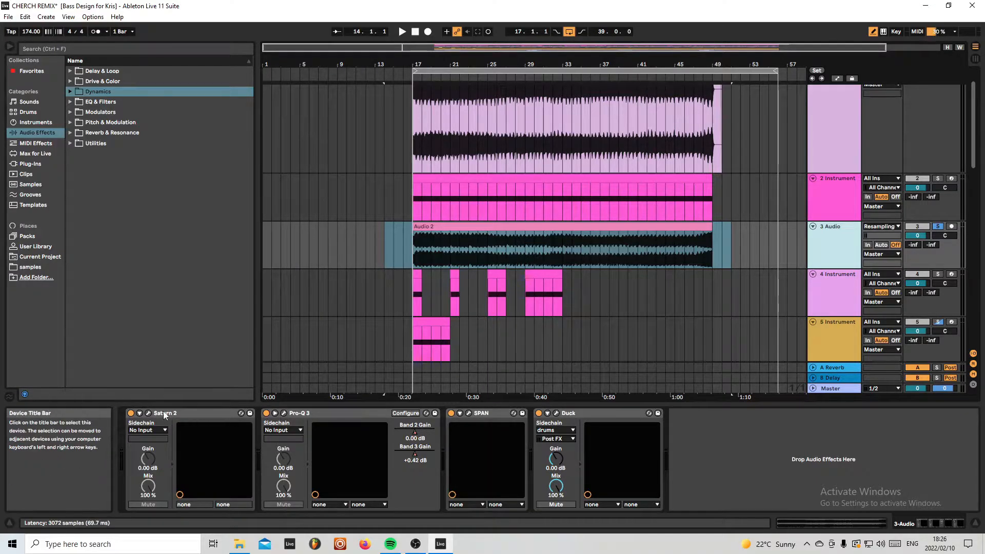
Step: Open the Saturn 2 interface on the 3 Audio track and select its middle band to review the saturation settings
{"action": "left_click", "coordinate": [148, 413]}
{"action": "left_click", "coordinate": [381, 230]}
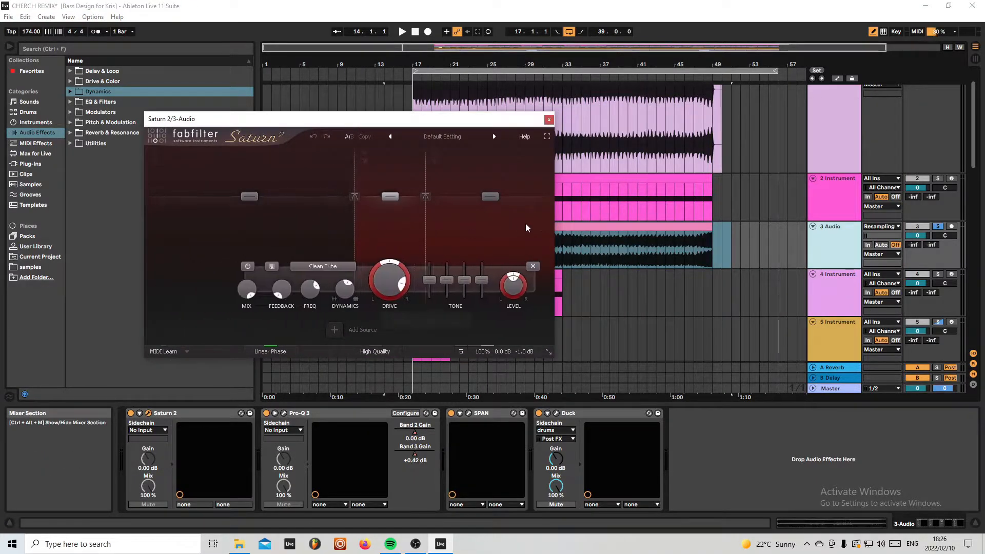
Step: Check the outer bands of Saturn 2, close it, and bring up the Pro-Q 3 interface of the 3 Audio track
{"action": "left_click", "coordinate": [524, 224]}
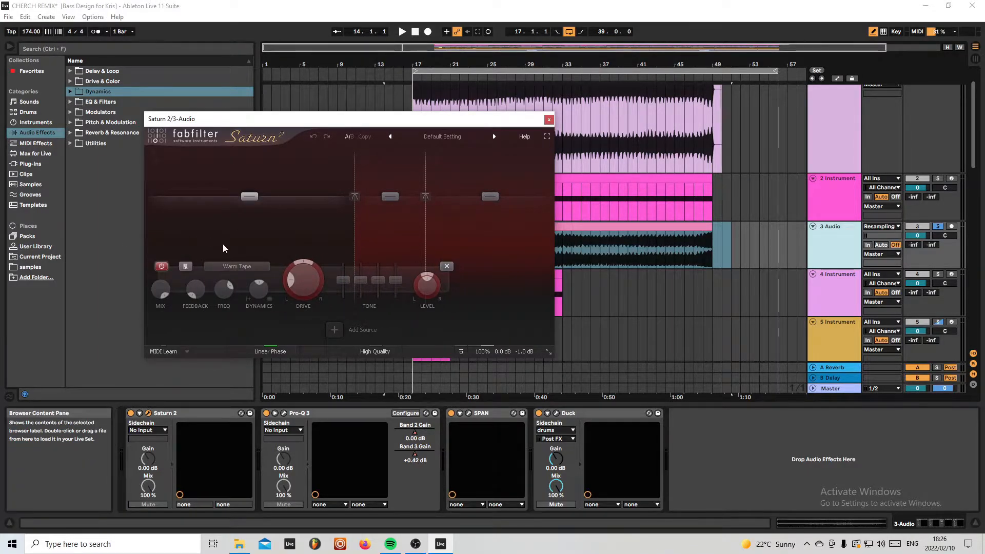
{"action": "left_click", "coordinate": [549, 121]}
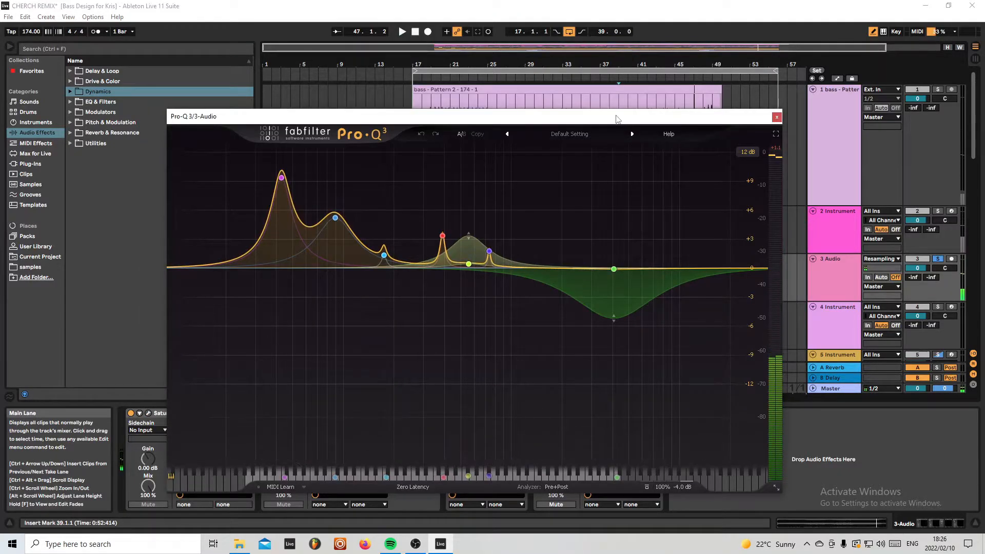
{"action": "left_click_drag", "start_coordinate": [617, 119], "coordinate": [605, 91]}
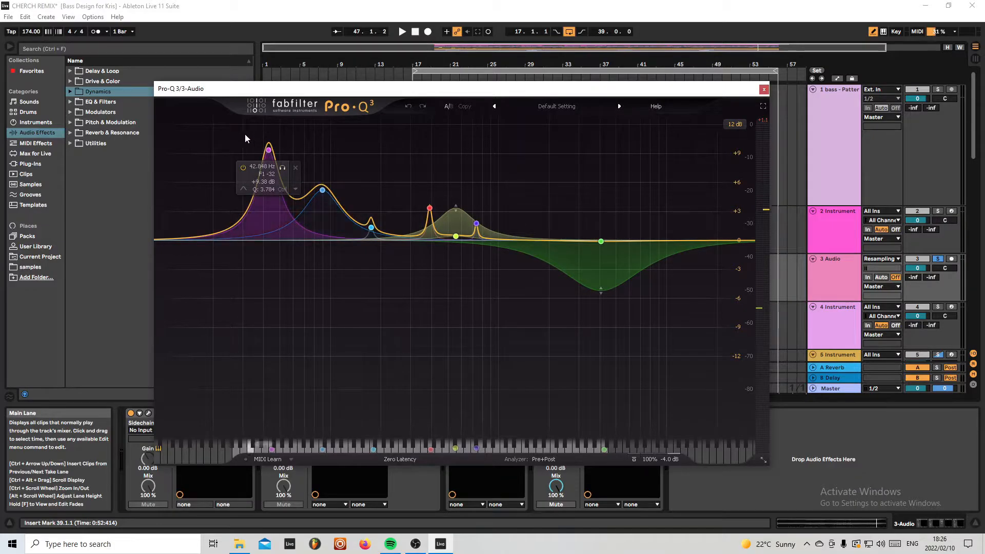
Step: Select the low-frequency boosts and the narrow mid boosts in Pro-Q 3 on the 3 Audio track to review them
{"action": "left_click_drag", "start_coordinate": [223, 137], "coordinate": [322, 156]}
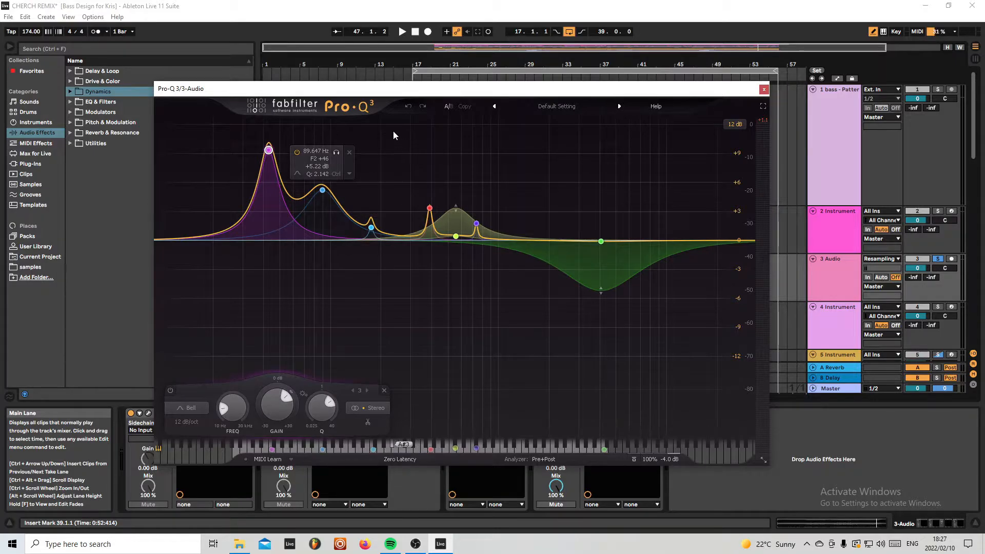
{"action": "left_click_drag", "start_coordinate": [393, 125], "coordinate": [238, 294]}
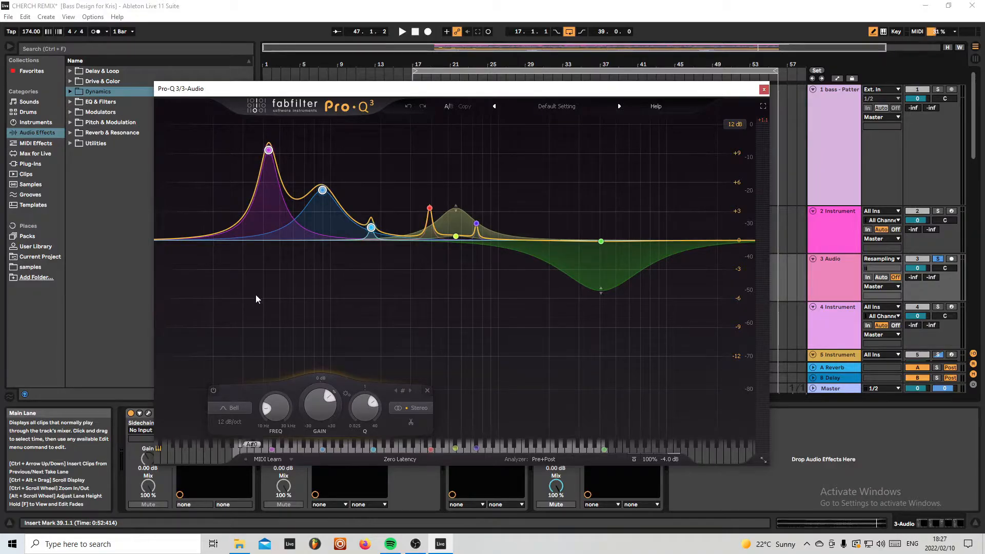
{"action": "left_click", "coordinate": [497, 283]}
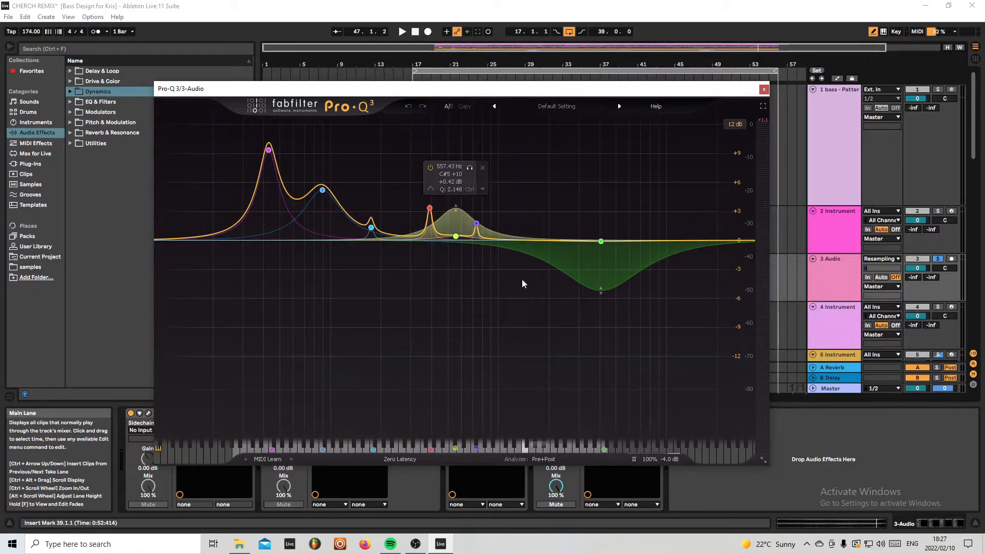
{"action": "left_click", "coordinate": [477, 225]}
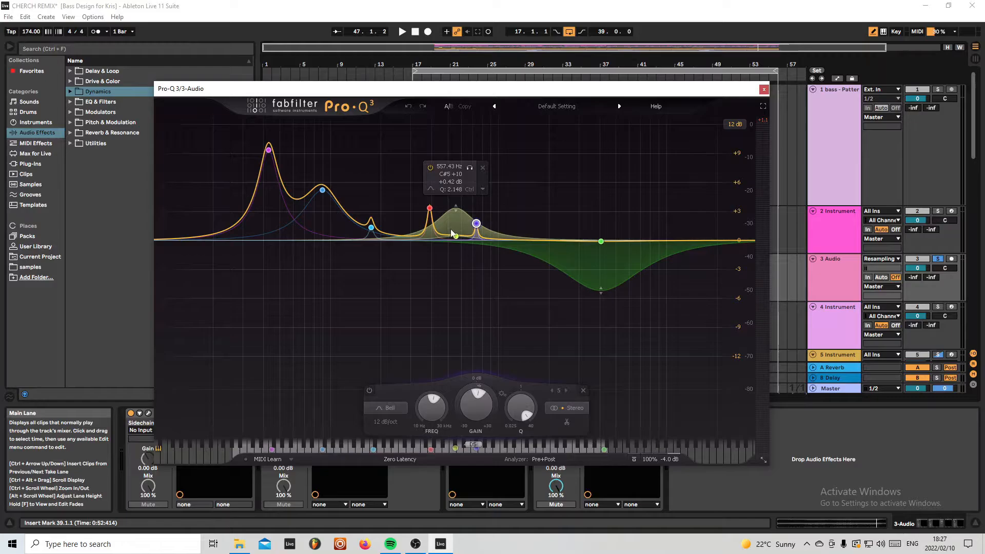
{"action": "left_click", "coordinate": [429, 207]}
{"action": "left_click", "coordinate": [477, 224]}
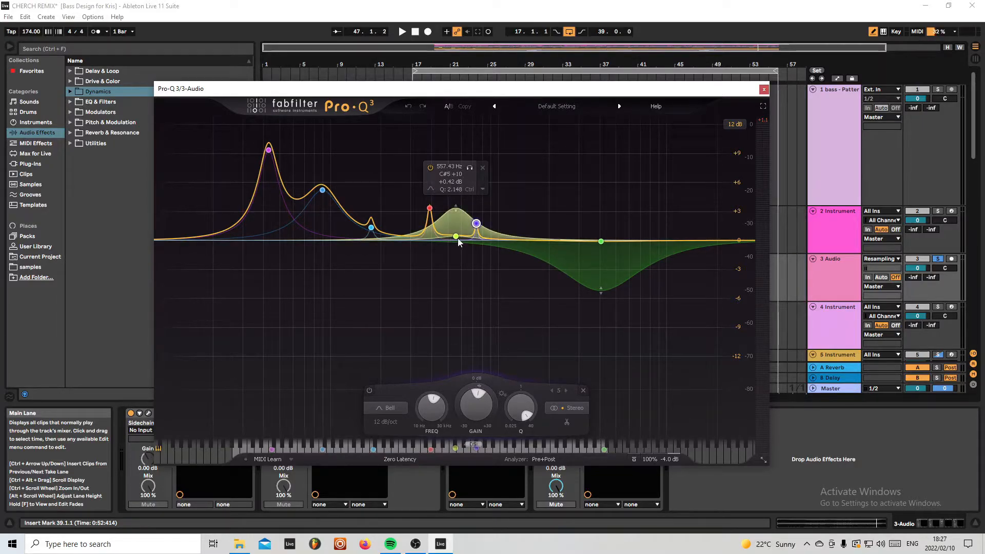
Step: Select the dynamic mid boost and the dynamic high cut in Pro-Q 3, and play the bass to watch the bands react
{"action": "left_click", "coordinate": [455, 238]}
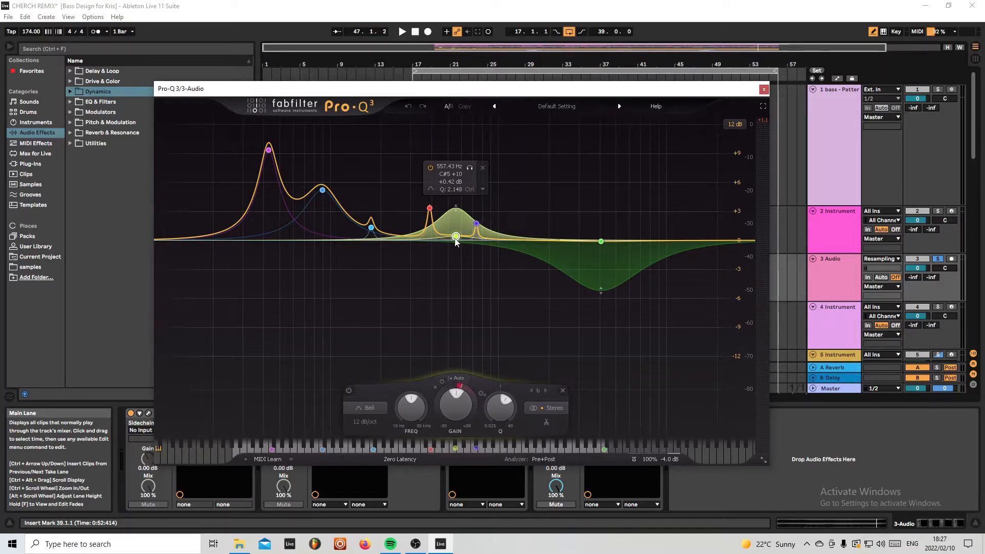
{"action": "left_click_drag", "start_coordinate": [419, 170], "coordinate": [542, 230]}
{"action": "left_click_drag", "start_coordinate": [560, 182], "coordinate": [663, 295]}
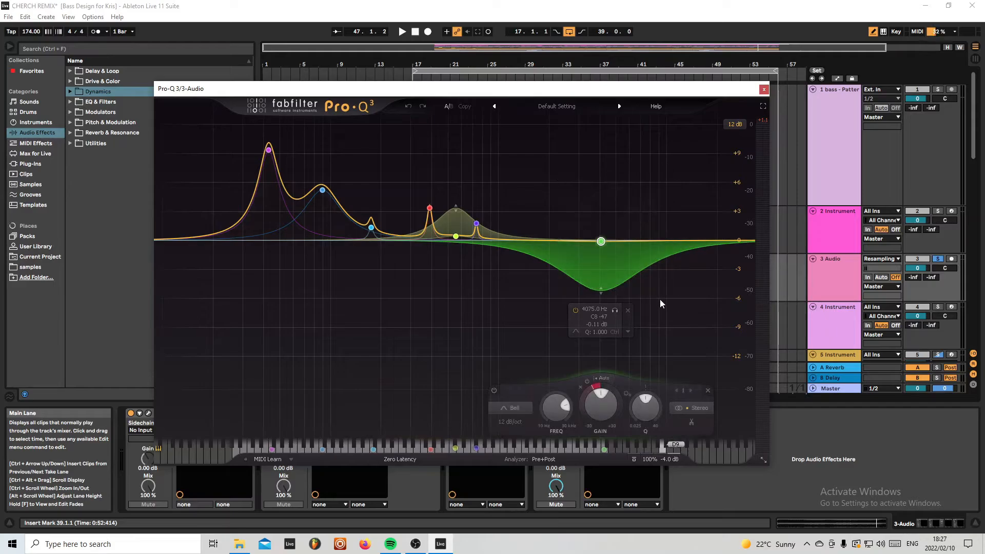
{"action": "left_click_drag", "start_coordinate": [552, 183], "coordinate": [682, 309]}
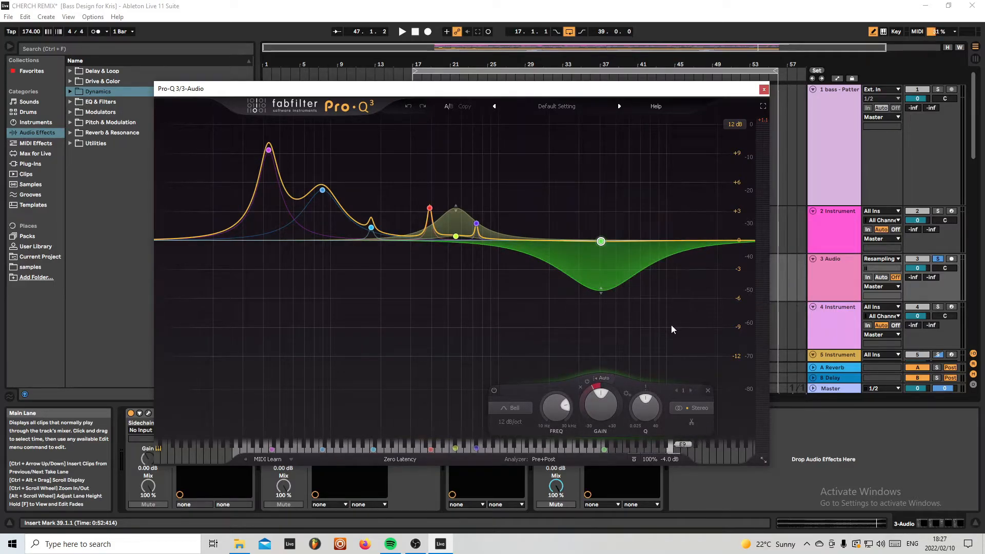
{"action": "left_click", "coordinate": [617, 170]}
{"action": "key", "text": "space"}
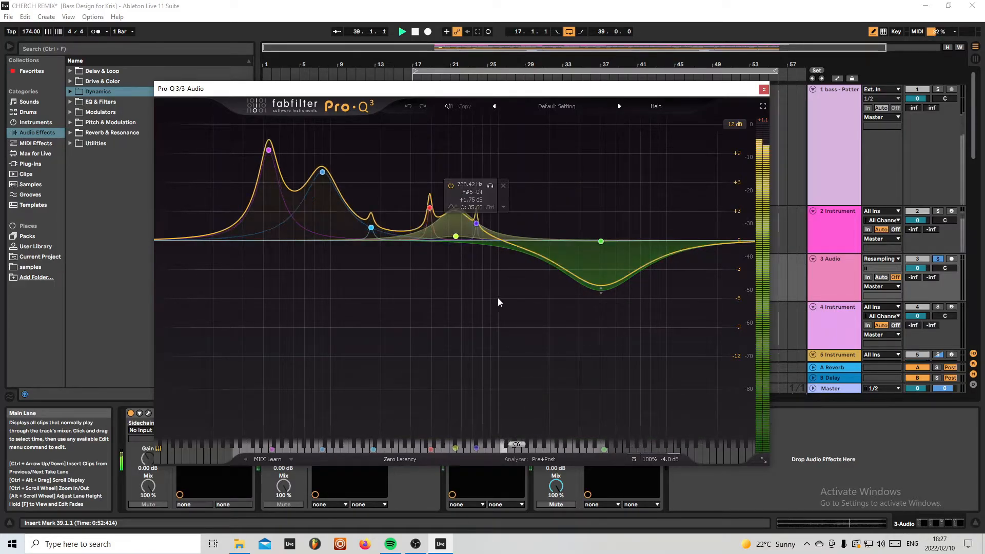
{"action": "mouse_move", "coordinate": [485, 304]}
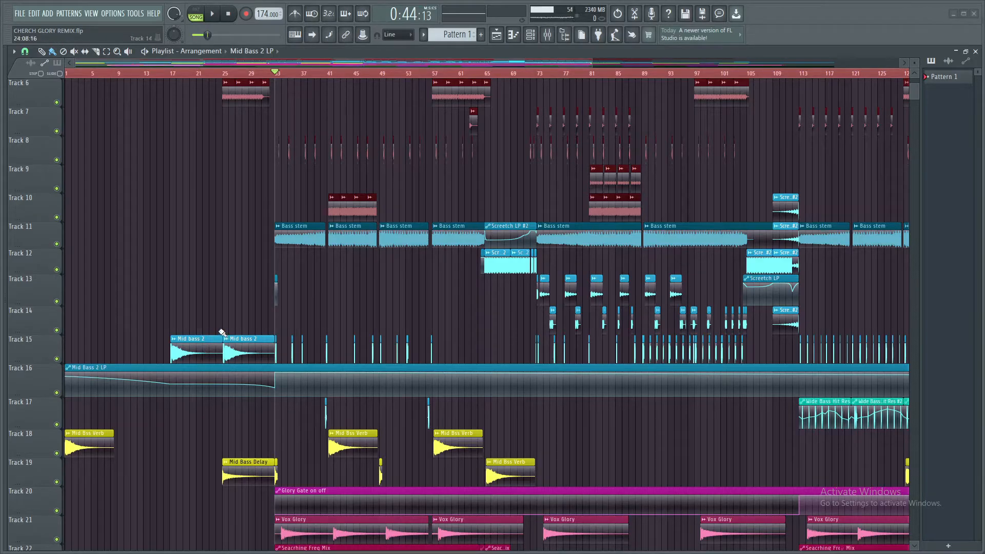
Step: Switch to the CHERCH GLORY REMIX project in FL Studio and examine the Bass stem clips on Track 11
{"action": "scroll", "coordinate": [223, 320], "scroll_direction": "up", "scroll_amount": 5}
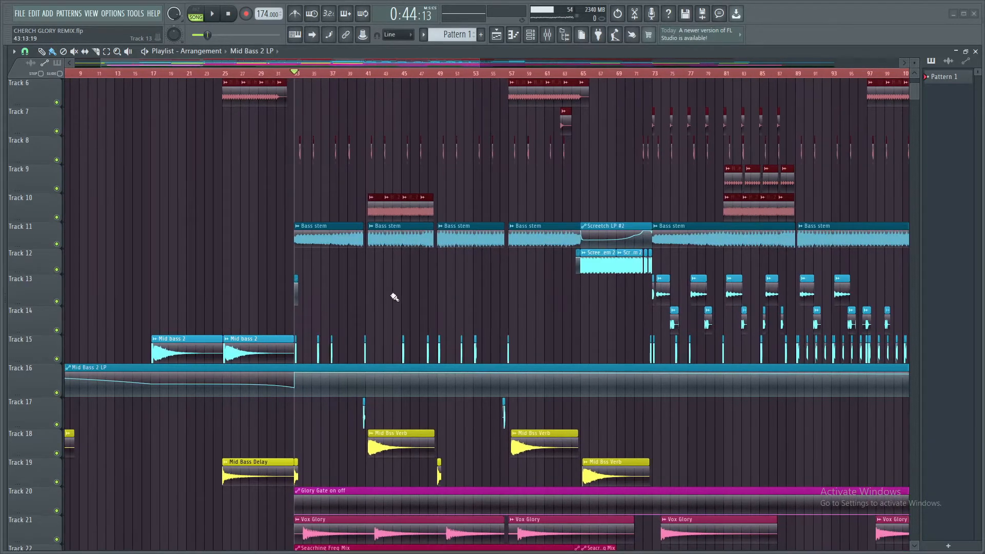
{"action": "scroll", "coordinate": [319, 308], "scroll_direction": "down", "scroll_amount": 4}
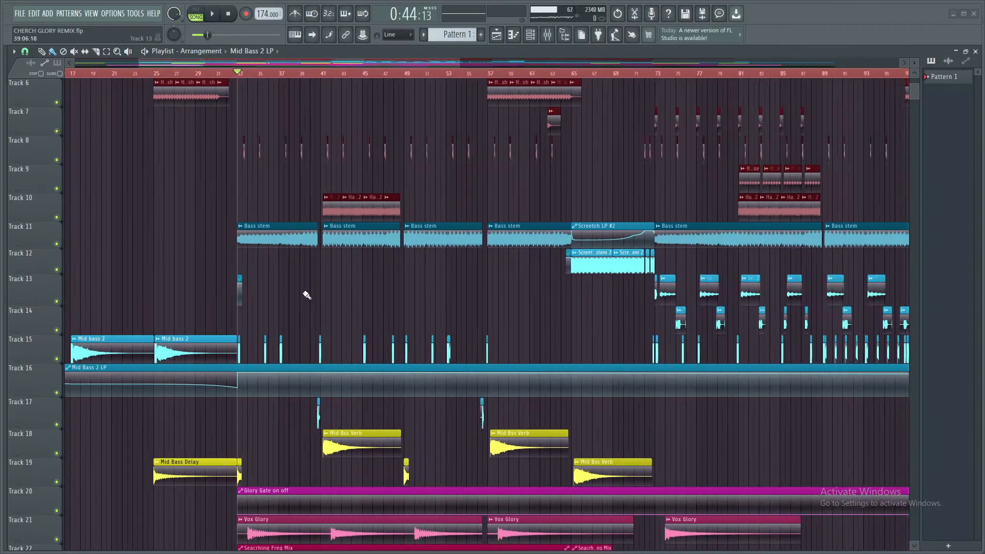
{"action": "scroll", "coordinate": [144, 263], "scroll_direction": "down", "scroll_amount": 2}
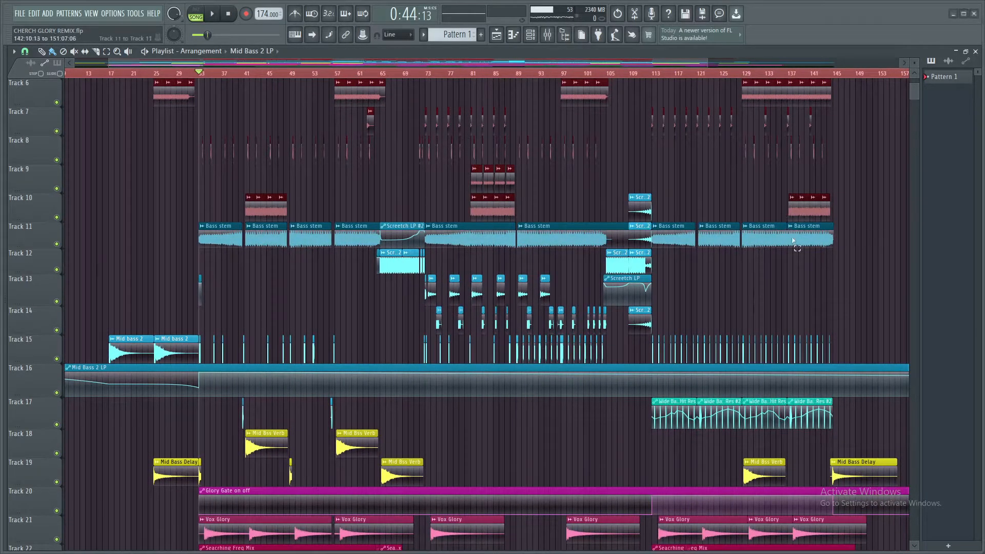
{"action": "left_click_drag", "start_coordinate": [868, 236], "coordinate": [200, 238]}
{"action": "left_click", "coordinate": [167, 261], "text": "ctrl"}
{"action": "scroll", "coordinate": [164, 282], "scroll_direction": "up", "scroll_amount": 2}
{"action": "scroll", "coordinate": [160, 301], "scroll_direction": "up", "scroll_amount": 2}
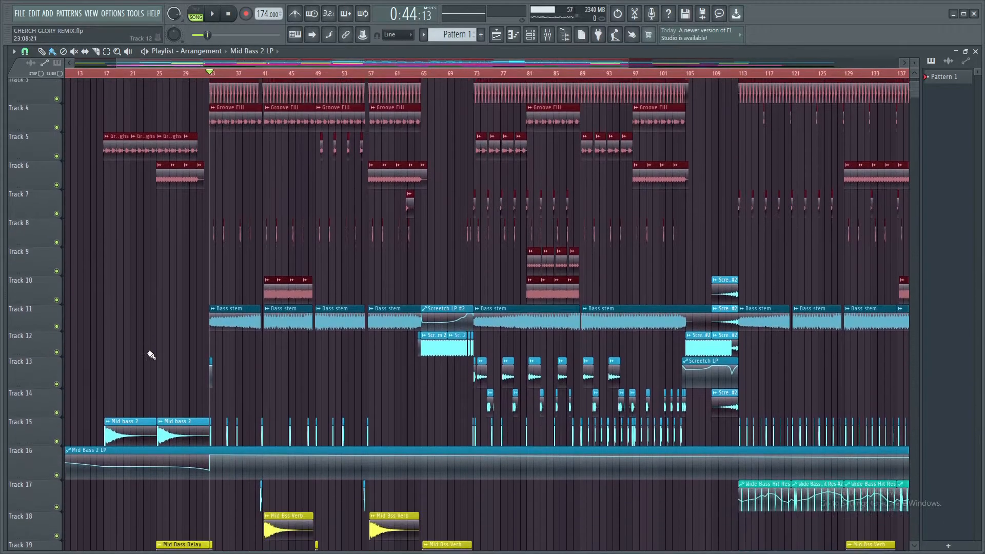
{"action": "scroll", "coordinate": [315, 287], "scroll_direction": "up", "scroll_amount": 2}
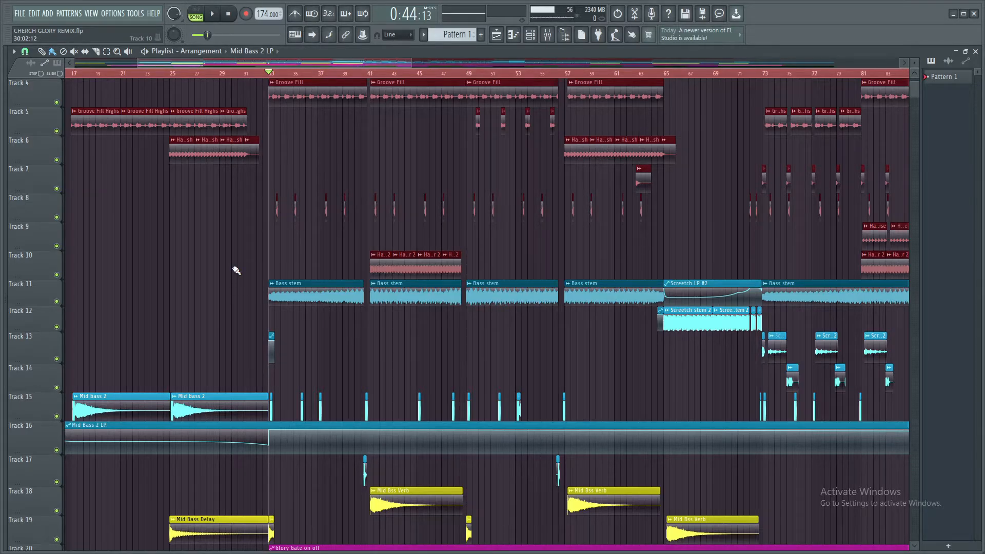
Step: Examine the arrangement from bar 33, comparing the Bass stem clips with the drum and Mid bass 2 tracks
{"action": "scroll", "coordinate": [236, 271], "scroll_direction": "down", "scroll_amount": 6}
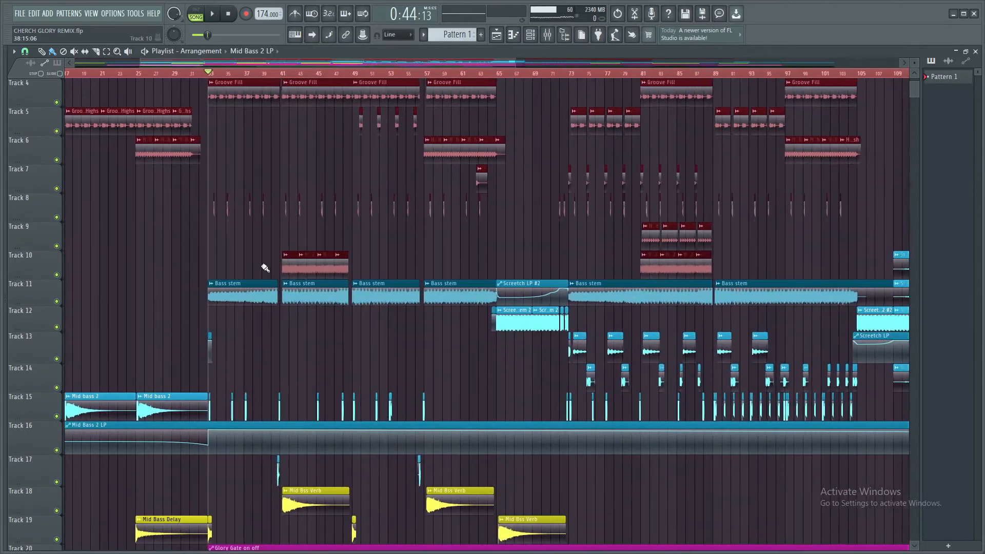
{"action": "scroll", "coordinate": [264, 269], "scroll_direction": "up", "scroll_amount": 5}
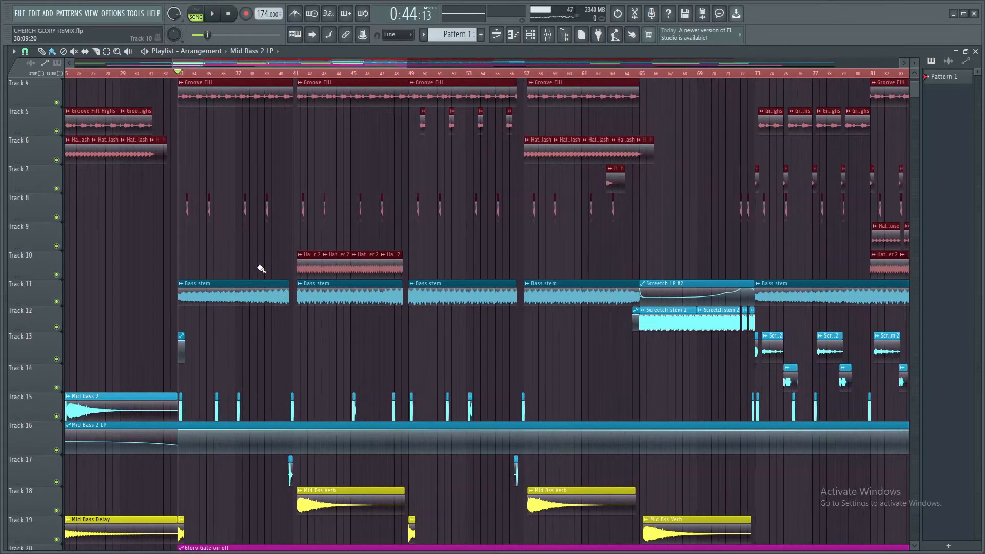
{"action": "scroll", "coordinate": [261, 269], "scroll_direction": "right", "scroll_amount": 3}
{"action": "scroll", "coordinate": [76, 267], "scroll_direction": "up", "scroll_amount": 1}
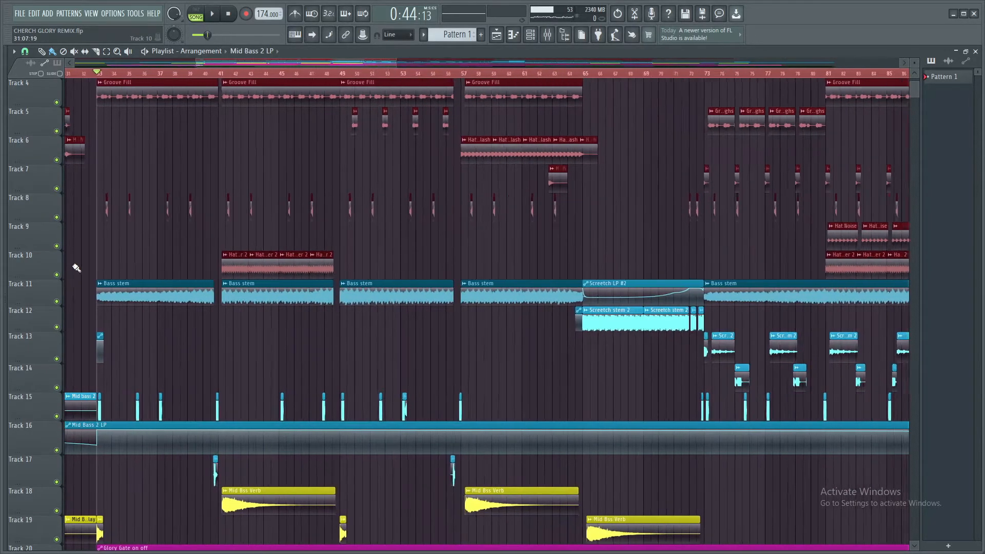
{"action": "scroll", "coordinate": [76, 267], "scroll_direction": "up", "scroll_amount": 1}
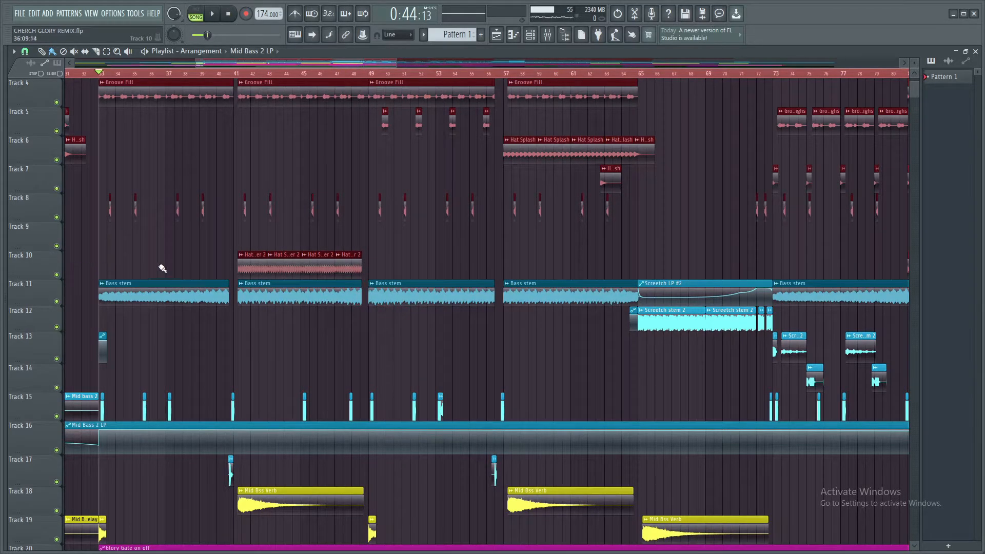
{"action": "scroll", "coordinate": [160, 268], "scroll_direction": "down", "scroll_amount": 14}
{"action": "scroll", "coordinate": [201, 272], "scroll_direction": "up", "scroll_amount": 15}
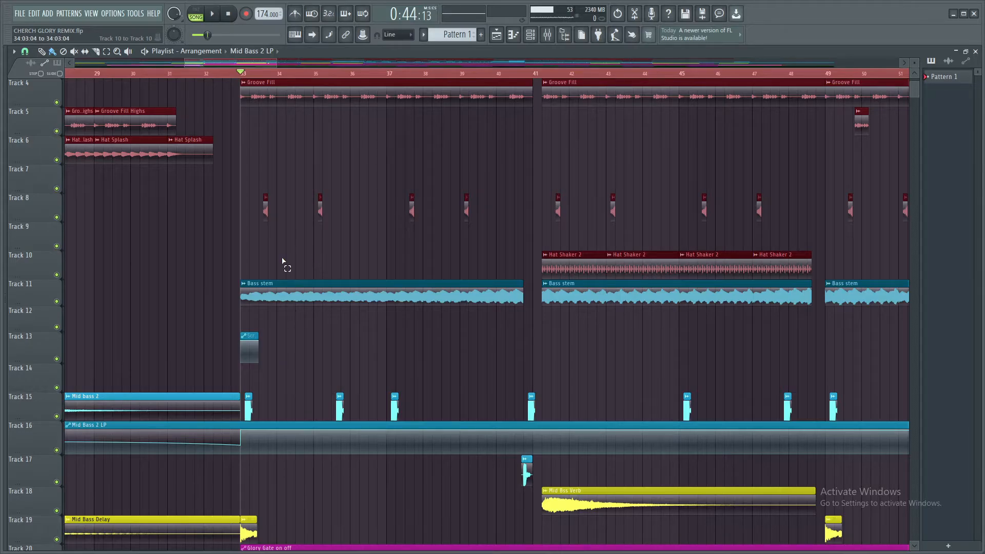
{"action": "scroll", "coordinate": [183, 268], "scroll_direction": "down", "scroll_amount": 2}
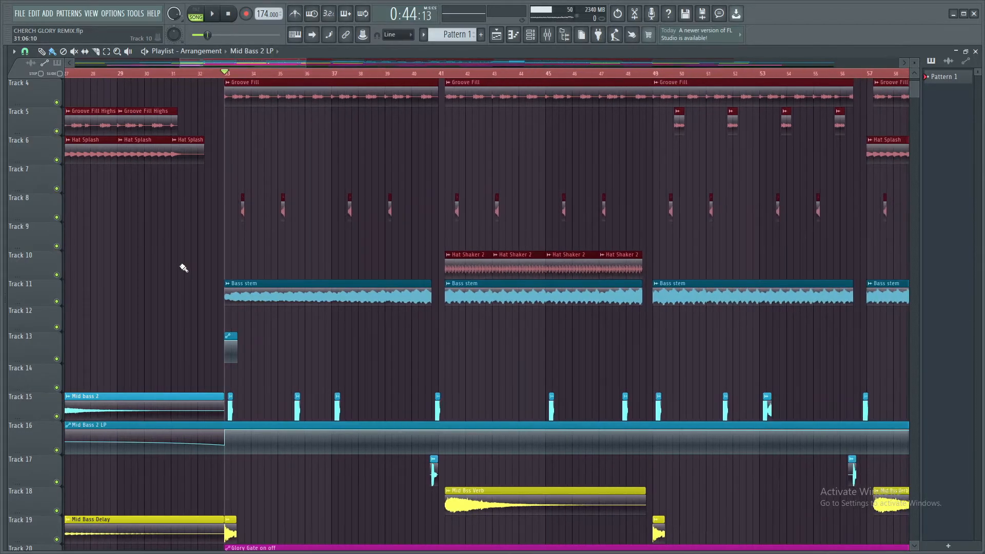
{"action": "scroll", "coordinate": [264, 202], "scroll_direction": "right", "scroll_amount": 2}
{"action": "scroll", "coordinate": [379, 257], "scroll_direction": "up", "scroll_amount": 1}
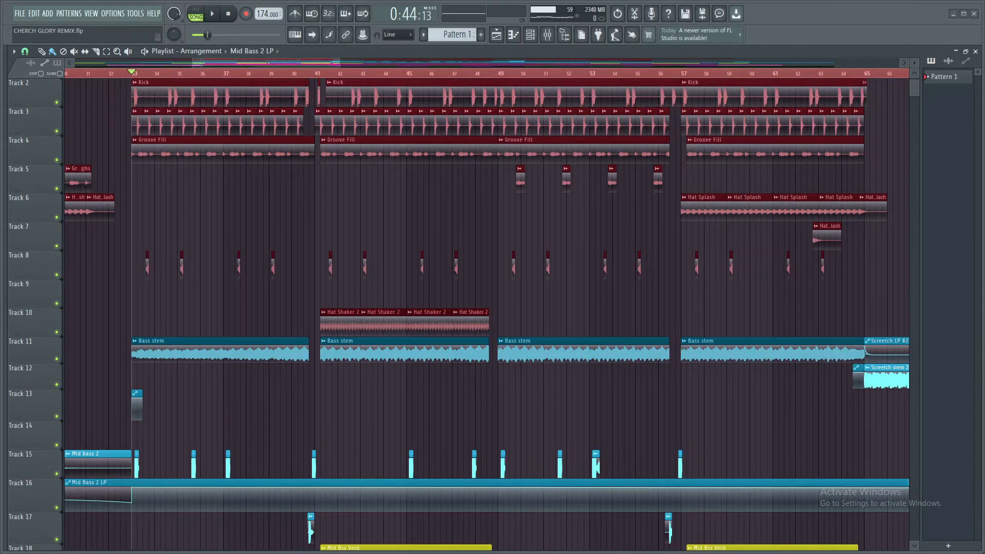
Step: Open the mixer over the playlist, bring the bass channels into view and play the song from bar 33
{"action": "left_click_drag", "start_coordinate": [513, 0], "coordinate": [346, 163]}
{"action": "left_click_drag", "start_coordinate": [500, 365], "coordinate": [912, 454]}
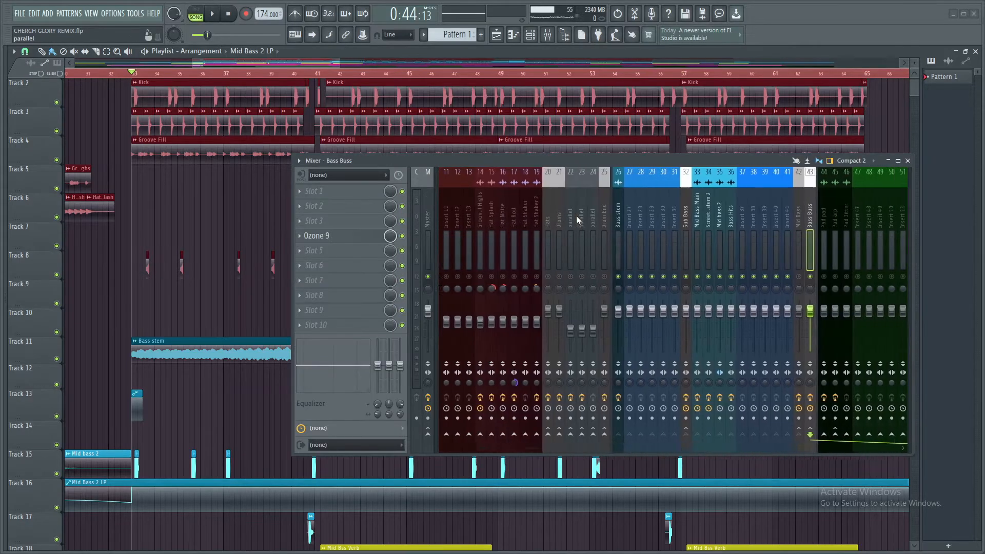
{"action": "scroll", "coordinate": [577, 215], "scroll_direction": "down", "scroll_amount": 3}
{"action": "key", "text": "space"}
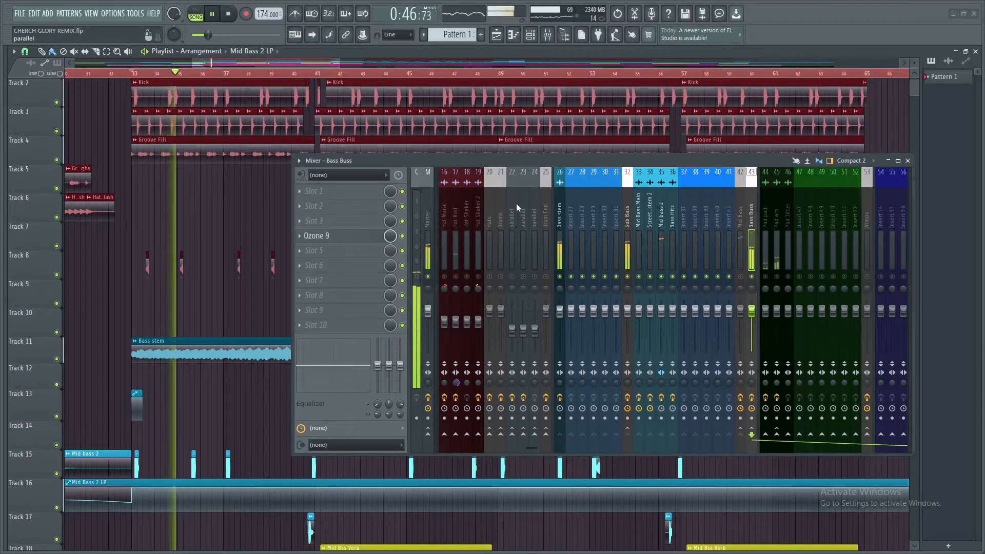
Step: Raise the Bass stem mixer channel's volume to 119% and play the song briefly to check the level
{"action": "left_click", "coordinate": [564, 210]}
{"action": "key", "text": "space"}
{"action": "left_click_drag", "start_coordinate": [559, 311], "coordinate": [560, 304]}
{"action": "key", "text": "space"}
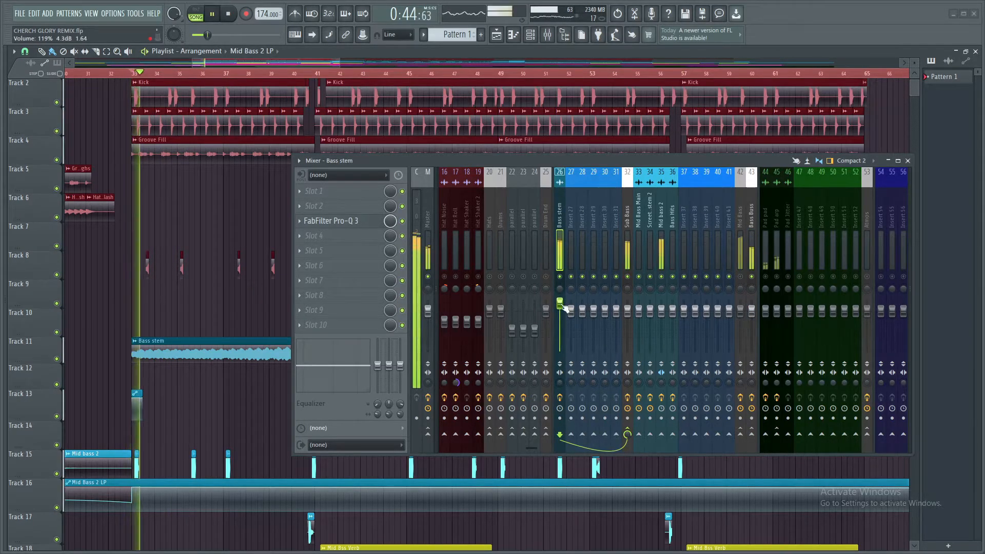
{"action": "key", "text": "space"}
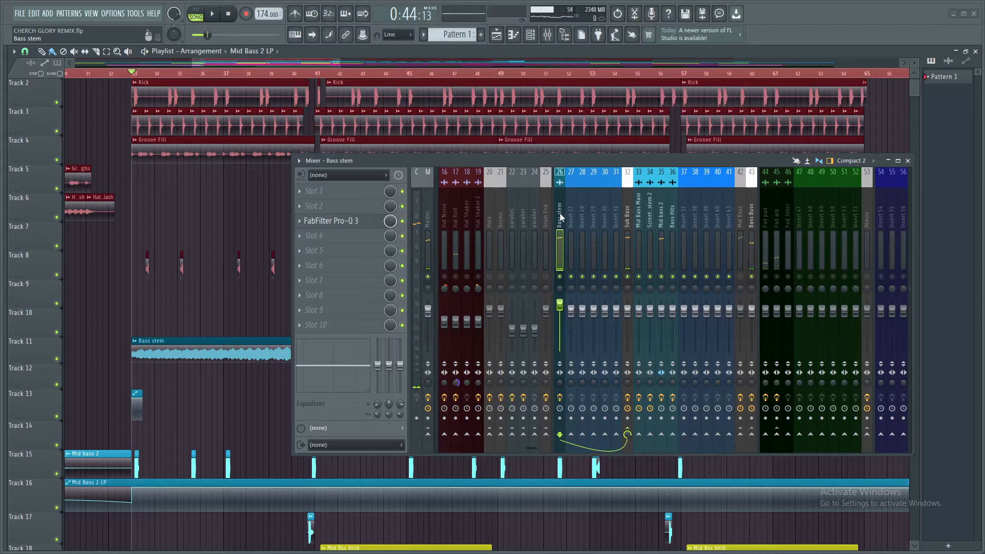
Step: Open FabFilter Pro-Q 3 on the Bass stem channel, adjust its bell boost to about +3.56 dB at 5031.7 Hz, and close it
{"action": "left_click", "coordinate": [357, 221]}
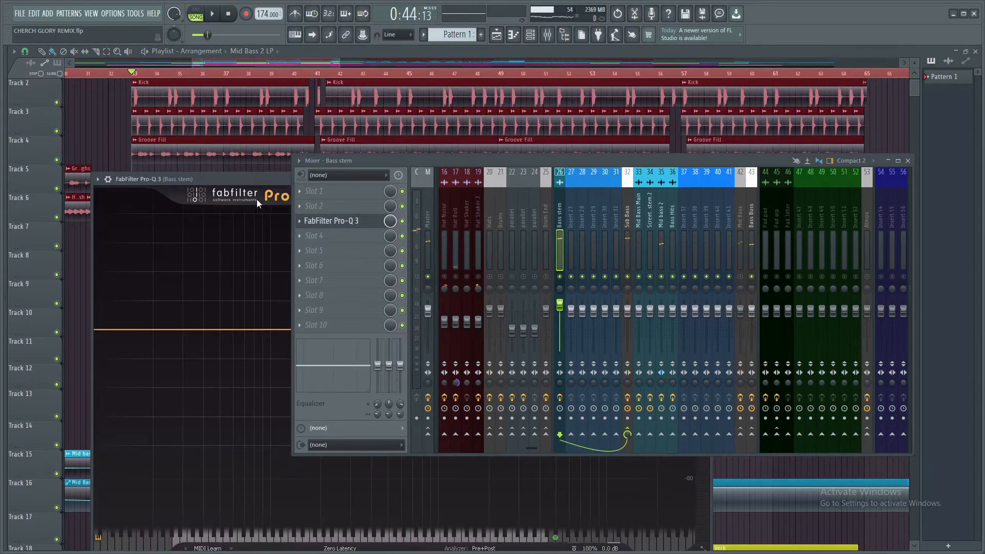
{"action": "left_click_drag", "start_coordinate": [433, 161], "coordinate": [940, 27]}
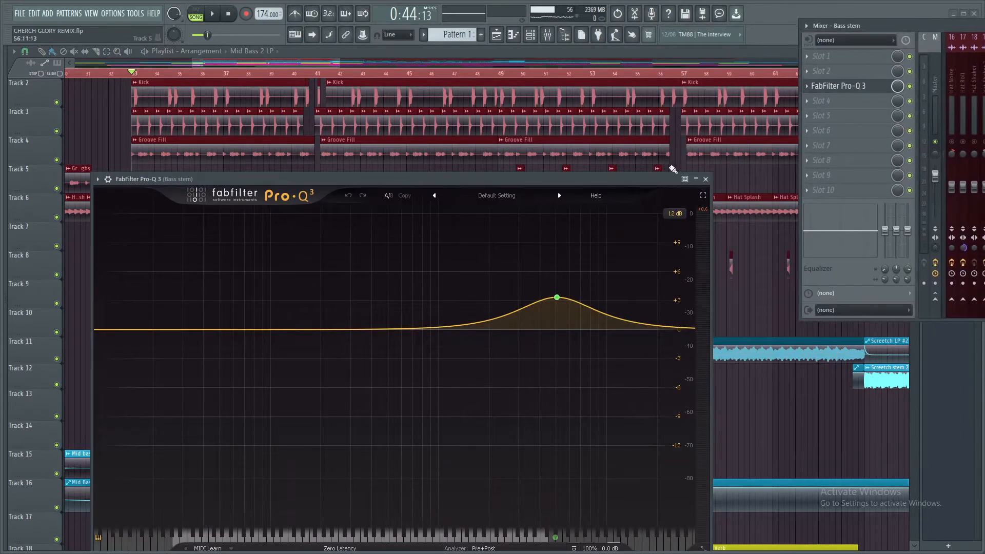
{"action": "left_click_drag", "start_coordinate": [630, 173], "coordinate": [589, 112]}
{"action": "mouse_move", "coordinate": [516, 234]}
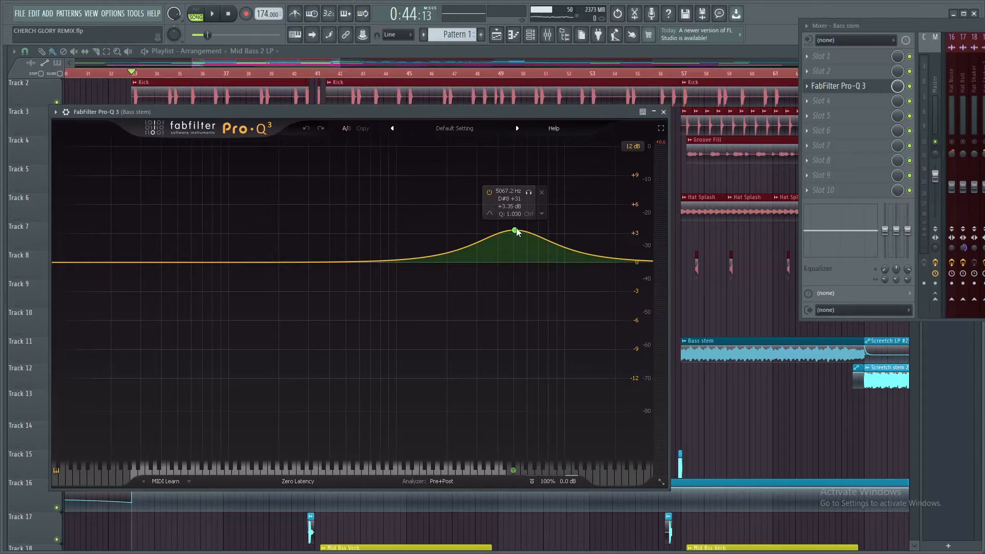
{"action": "left_click", "coordinate": [515, 231]}
{"action": "left_click_drag", "start_coordinate": [516, 234], "coordinate": [515, 229]}
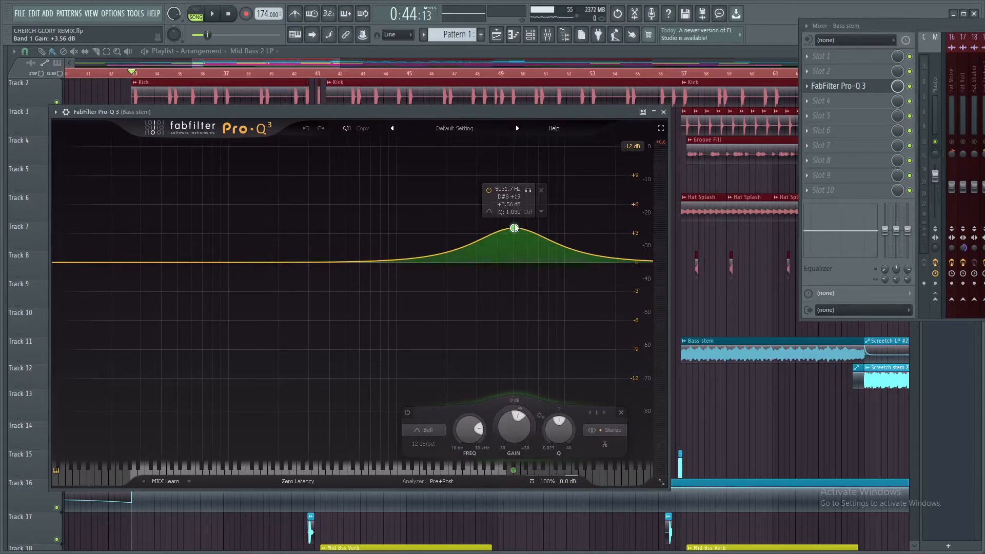
{"action": "left_click", "coordinate": [664, 112]}
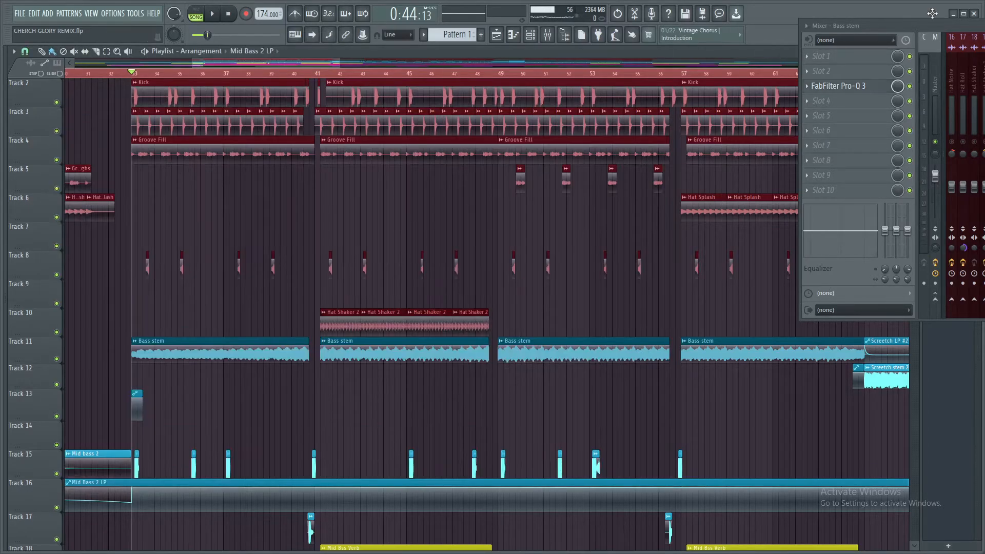
Step: Bring the whole mixer back into view and select the Sub Bass channel to show its effect chain
{"action": "left_click_drag", "start_coordinate": [921, 25], "coordinate": [374, 168]}
{"action": "left_click", "coordinate": [589, 217]}
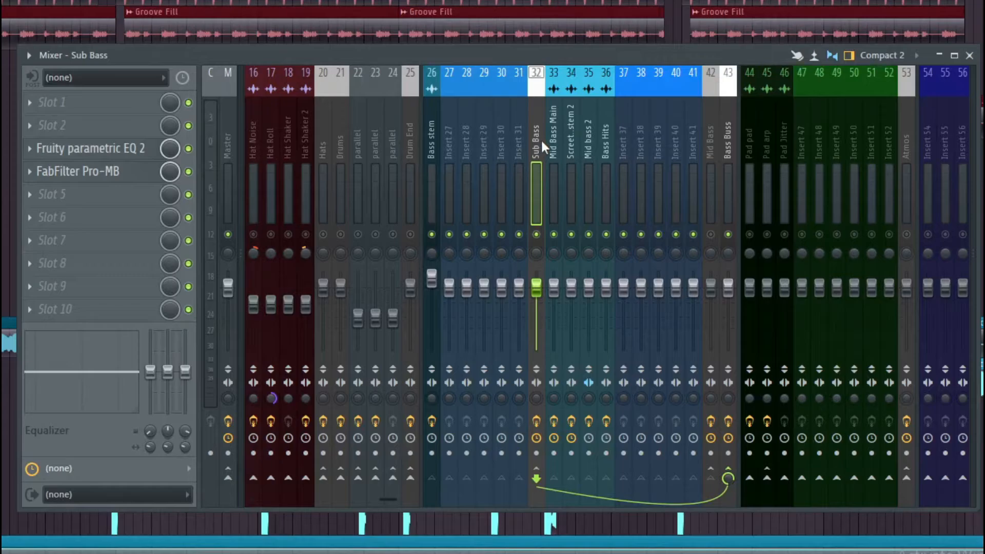
Step: Select the Mid Bass, Bass Buss and Sub Bass mixer channels in turn to examine their effects and routing
{"action": "left_click", "coordinate": [713, 147]}
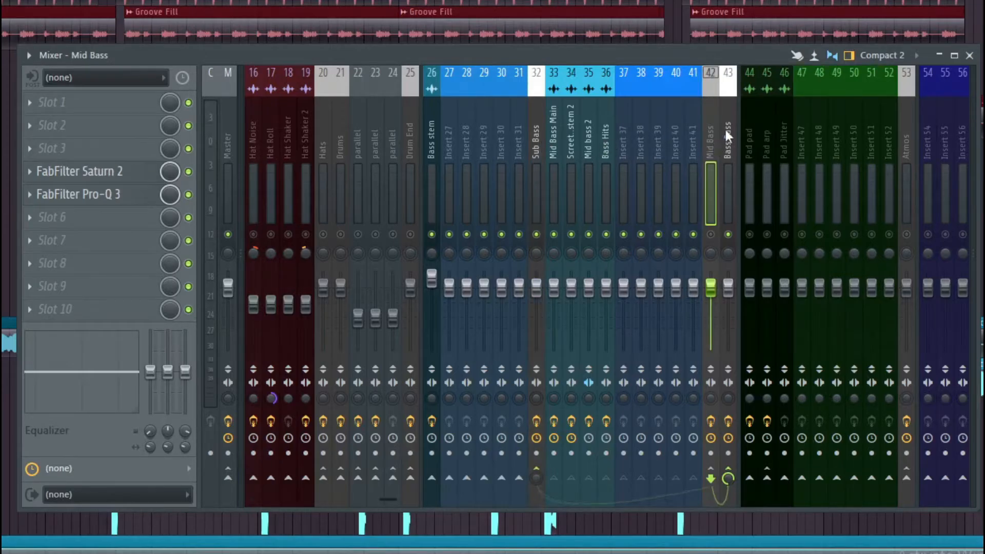
{"action": "left_click", "coordinate": [729, 132]}
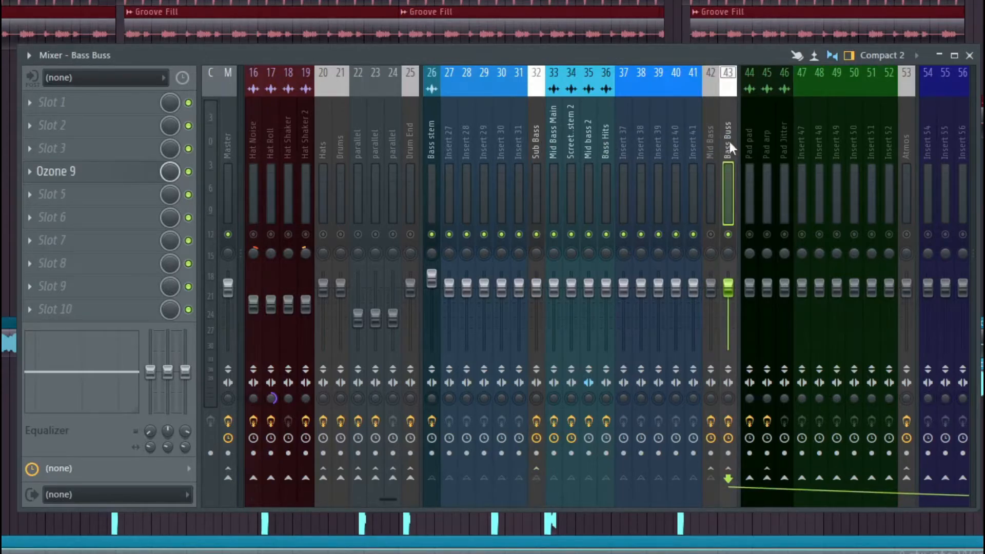
{"action": "left_click", "coordinate": [537, 144]}
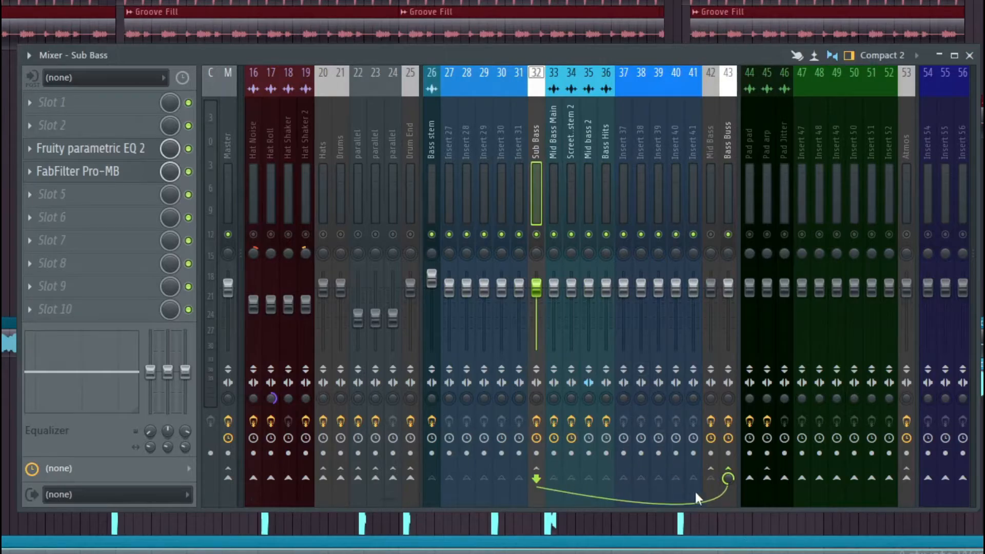
{"action": "left_click", "coordinate": [707, 159]}
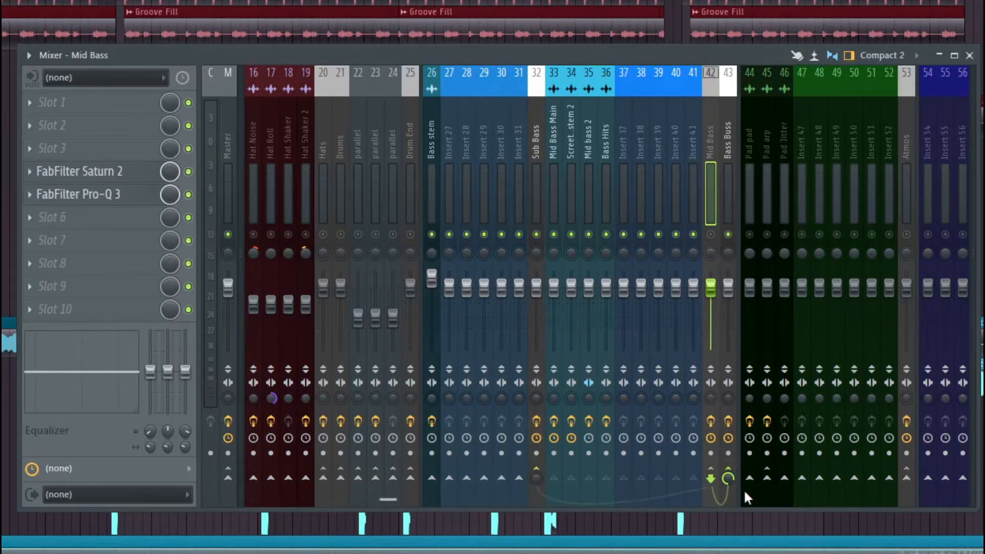
{"action": "left_click", "coordinate": [728, 477]}
{"action": "left_click", "coordinate": [722, 154]}
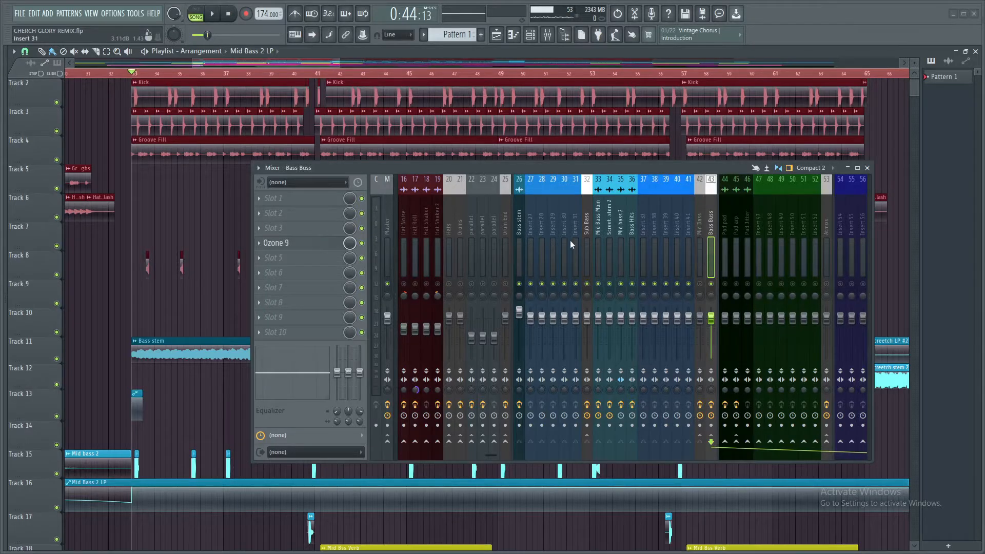
Step: Open Fruity parametric EQ 2 on the Sub Bass channel, examine its band 2 cut and band 6 boost, and close it
{"action": "left_click", "coordinate": [589, 215]}
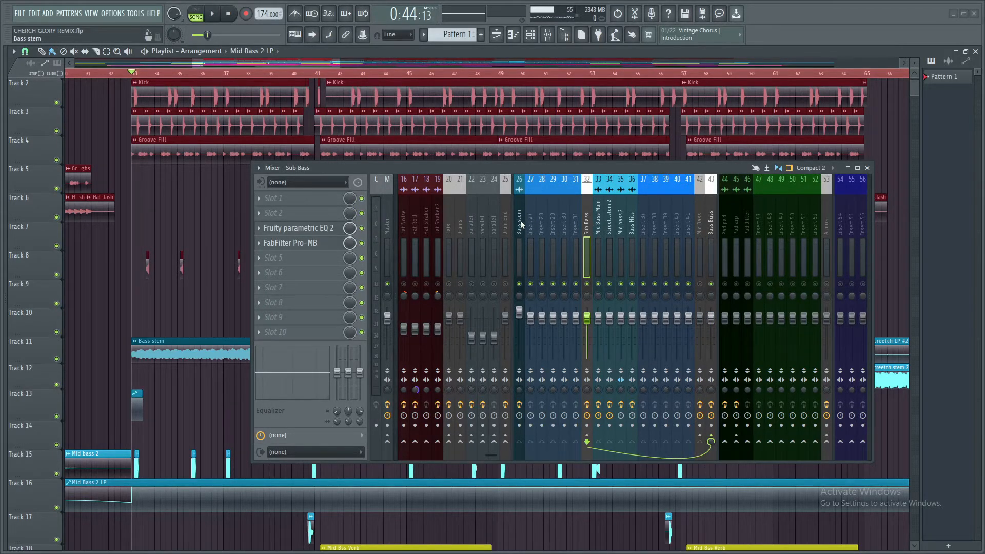
{"action": "left_click", "coordinate": [325, 232]}
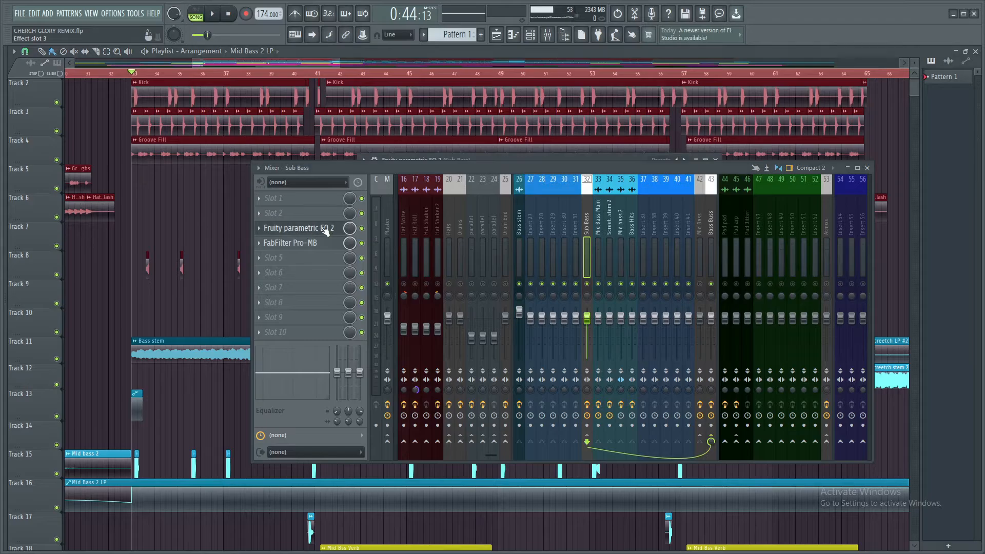
{"action": "left_click_drag", "start_coordinate": [478, 168], "coordinate": [445, 339]}
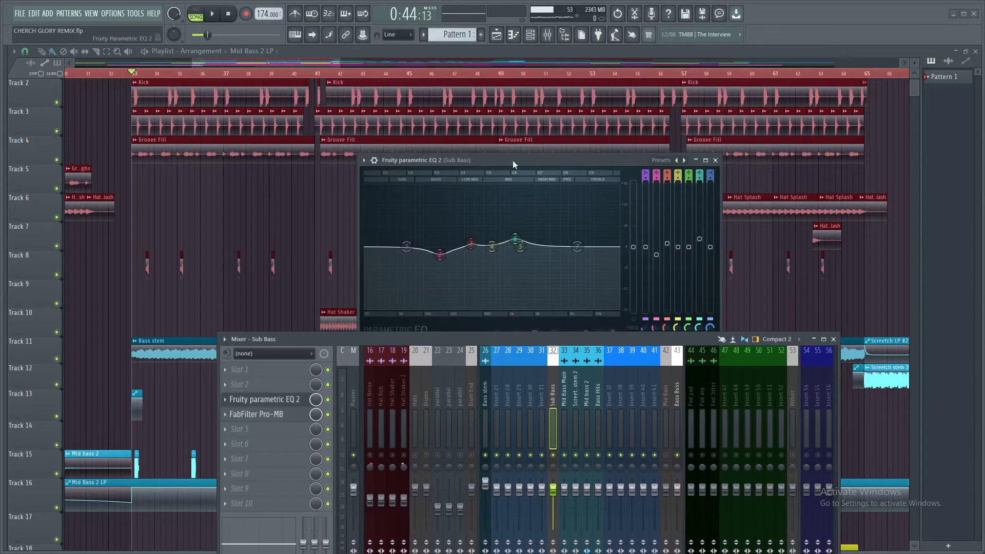
{"action": "left_click_drag", "start_coordinate": [513, 161], "coordinate": [490, 116]}
{"action": "scroll", "coordinate": [418, 215], "scroll_direction": "down", "scroll_amount": 3}
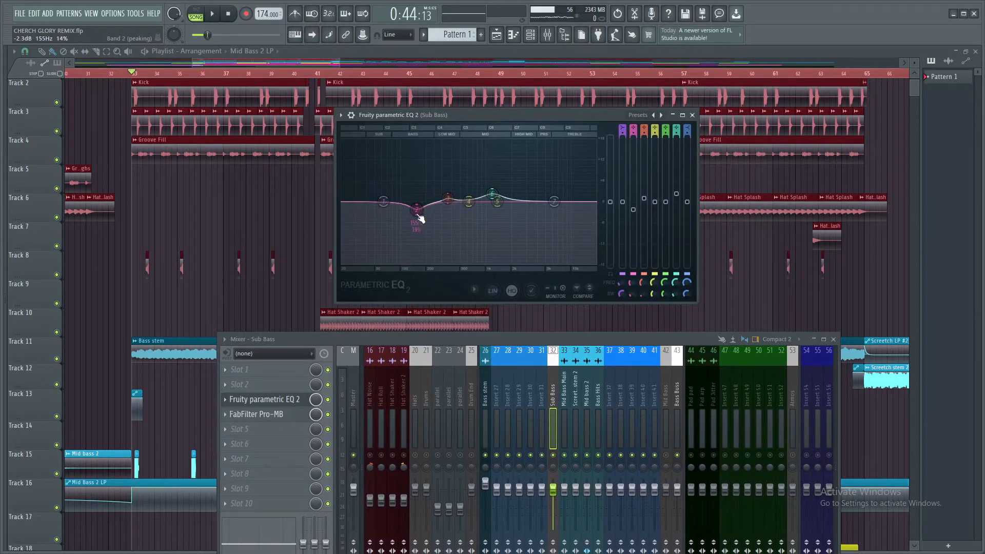
{"action": "scroll", "coordinate": [418, 215], "scroll_direction": "up", "scroll_amount": 1}
{"action": "left_click_drag", "start_coordinate": [419, 212], "coordinate": [418, 211]}
{"action": "left_click_drag", "start_coordinate": [494, 197], "coordinate": [492, 195]}
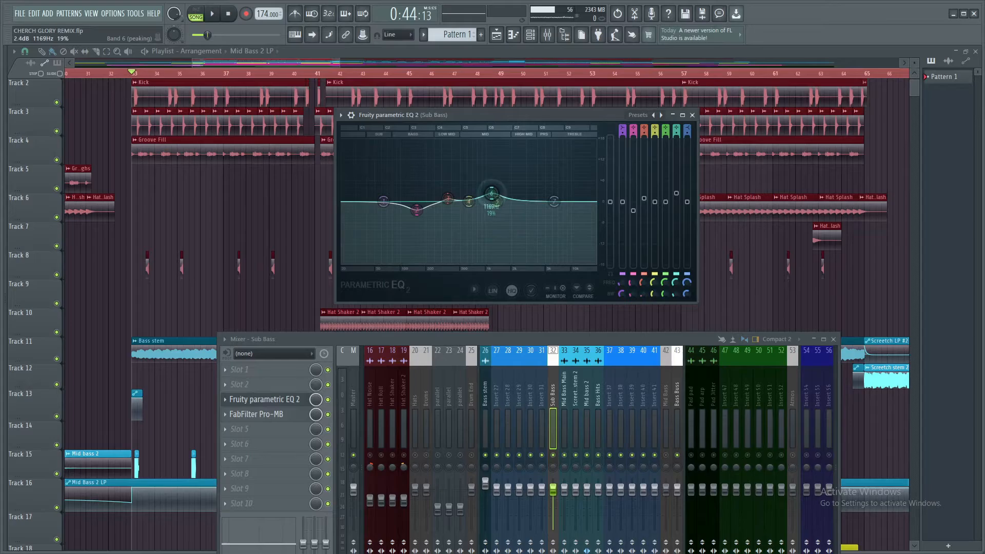
{"action": "left_click", "coordinate": [692, 115]}
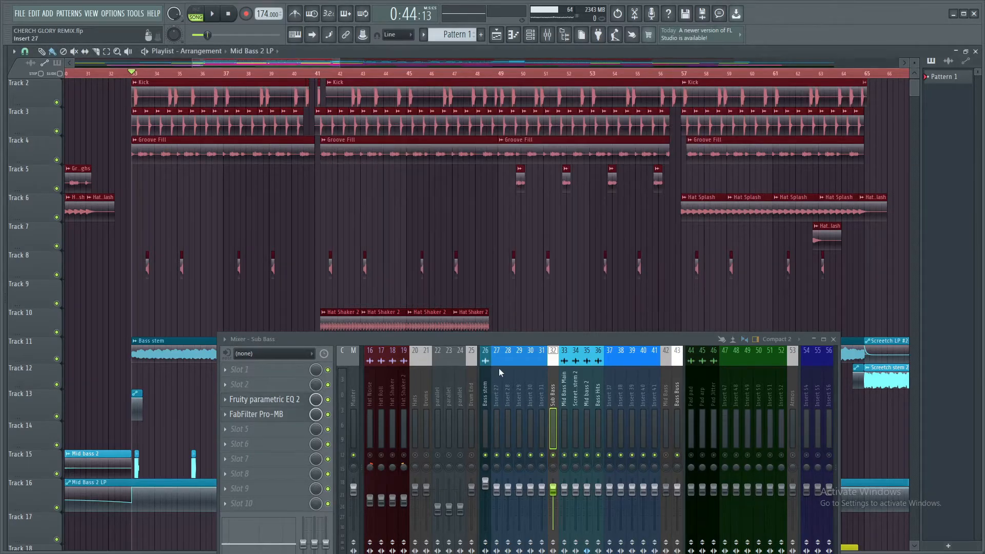
Step: Open FabFilter Pro-MB on the Sub Bass channel, move it clear of the mixer to view its three bands, and close it
{"action": "left_click", "coordinate": [267, 416]}
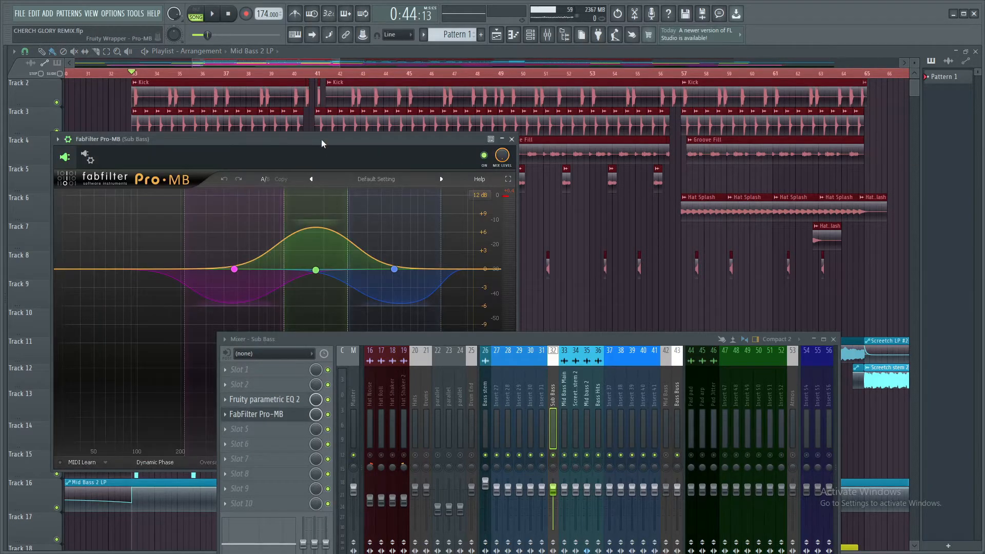
{"action": "left_click_drag", "start_coordinate": [321, 140], "coordinate": [342, 52]}
{"action": "left_click_drag", "start_coordinate": [475, 343], "coordinate": [426, 375]}
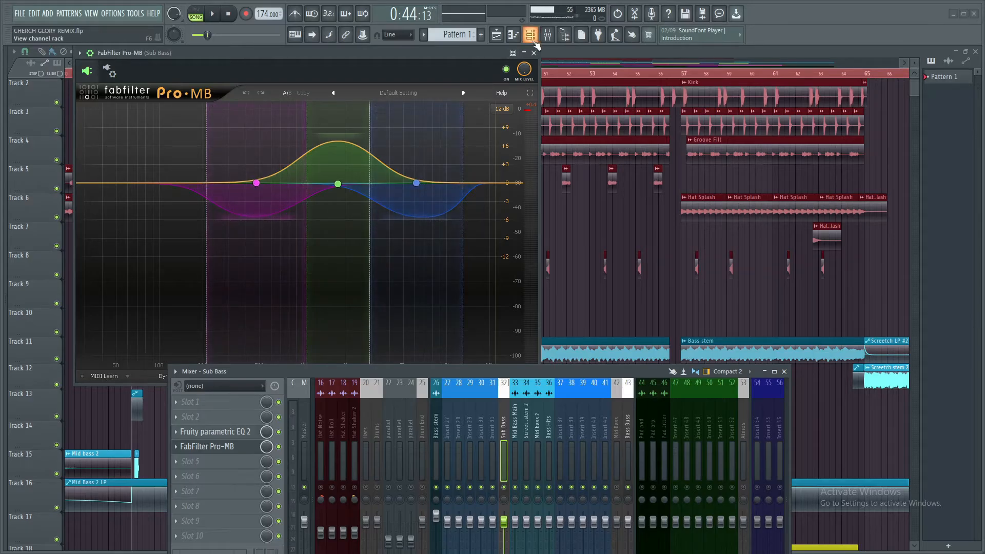
{"action": "left_click", "coordinate": [534, 53]}
Step: Select the Bass Buss channel, find the Bass stem section starting at bar 73, and set the song position just before it
{"action": "left_click", "coordinate": [623, 448]}
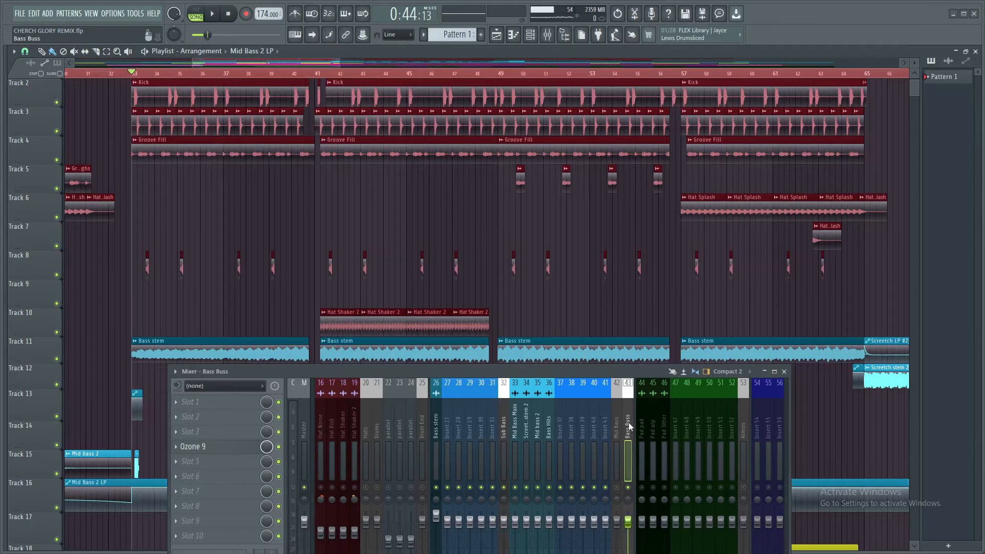
{"action": "scroll", "coordinate": [401, 288], "scroll_direction": "down", "scroll_amount": 5}
{"action": "scroll", "coordinate": [400, 286], "scroll_direction": "down", "scroll_amount": 6}
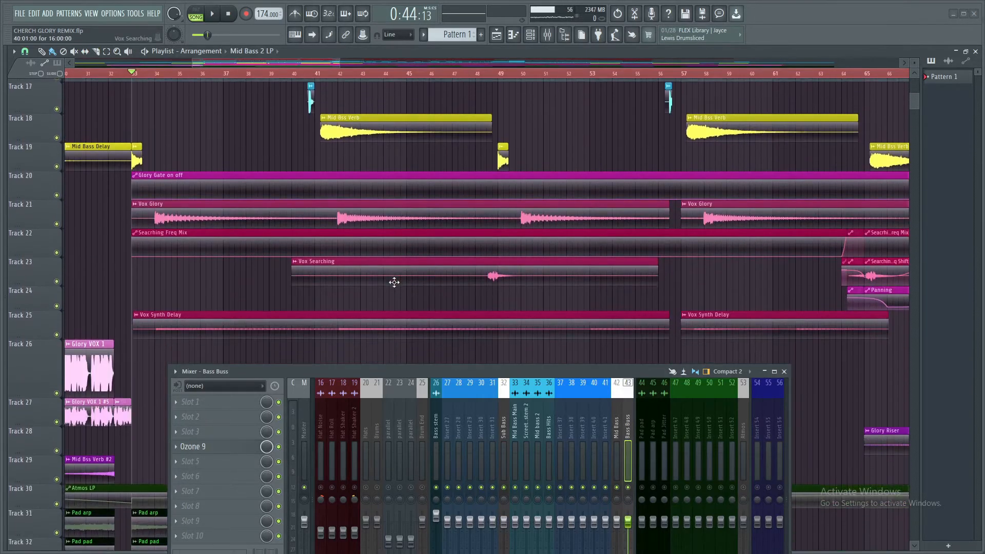
{"action": "scroll", "coordinate": [394, 282], "scroll_direction": "up", "scroll_amount": 6}
{"action": "scroll", "coordinate": [385, 282], "scroll_direction": "down", "scroll_amount": 4}
{"action": "scroll", "coordinate": [747, 268], "scroll_direction": "up", "scroll_amount": 4}
{"action": "scroll", "coordinate": [749, 266], "scroll_direction": "up", "scroll_amount": 2}
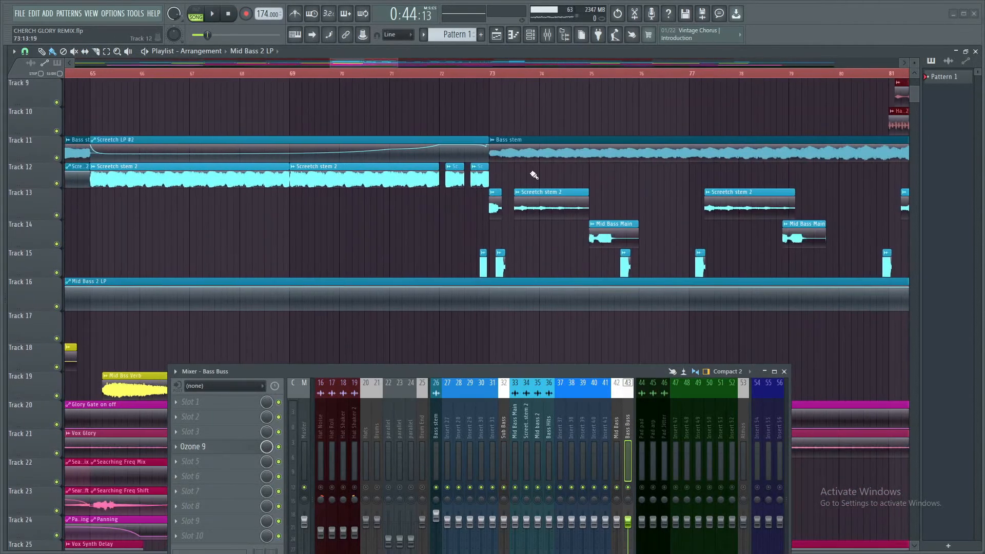
{"action": "left_click", "coordinate": [483, 74]}
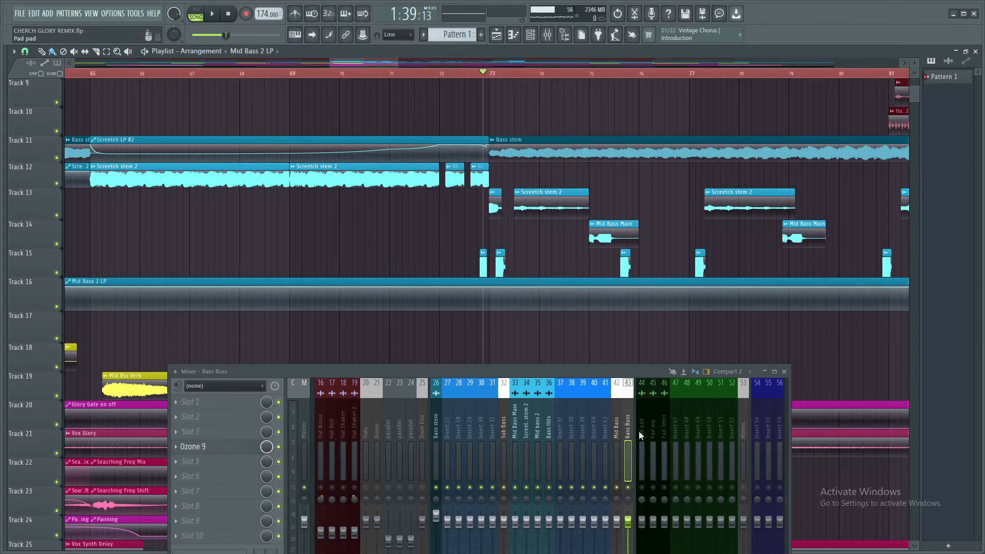
Step: Reopen the Sub Bass channel's FabFilter Pro-MB, play the section around bar 73 to watch its bands react, and close it
{"action": "left_click", "coordinate": [503, 451]}
{"action": "left_click", "coordinate": [207, 447]}
{"action": "left_click_drag", "start_coordinate": [349, 56], "coordinate": [265, 68]}
{"action": "key", "text": "space"}
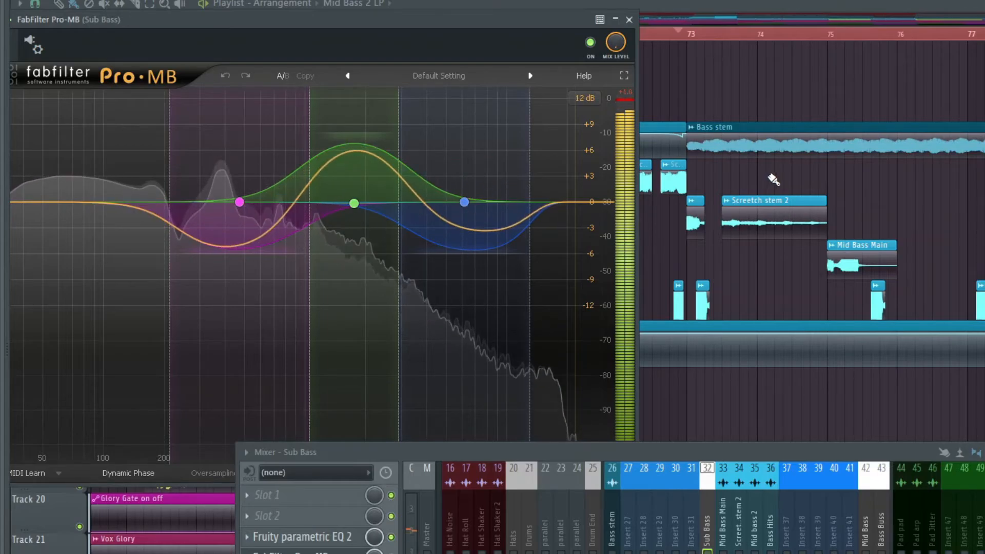
{"action": "key", "text": "space"}
{"action": "left_click", "coordinate": [629, 20]}
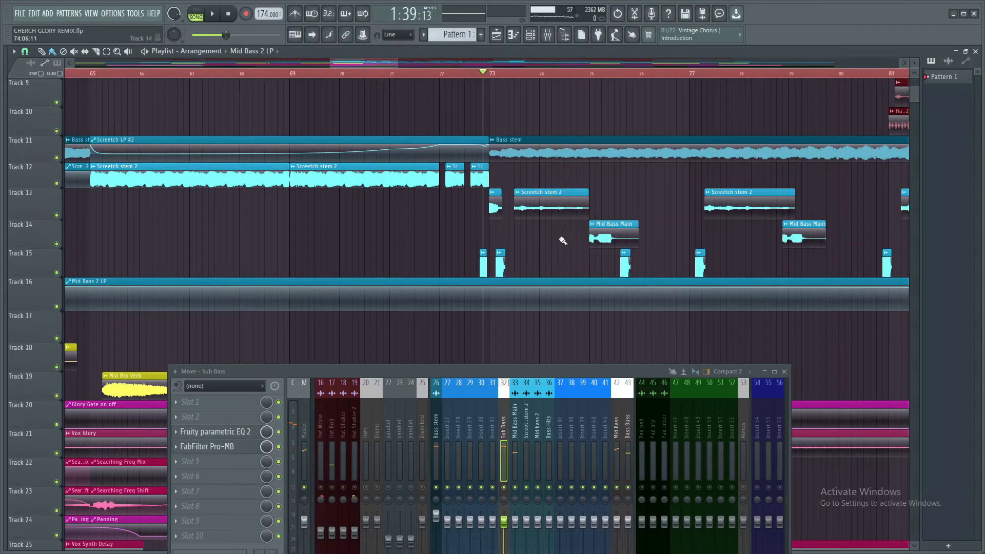
Step: Select the Bass Buss channel, move the mixer into fuller view, and set the song position near bar 57
{"action": "scroll", "coordinate": [626, 259], "scroll_direction": "down", "scroll_amount": 5}
{"action": "scroll", "coordinate": [644, 270], "scroll_direction": "up", "scroll_amount": 1}
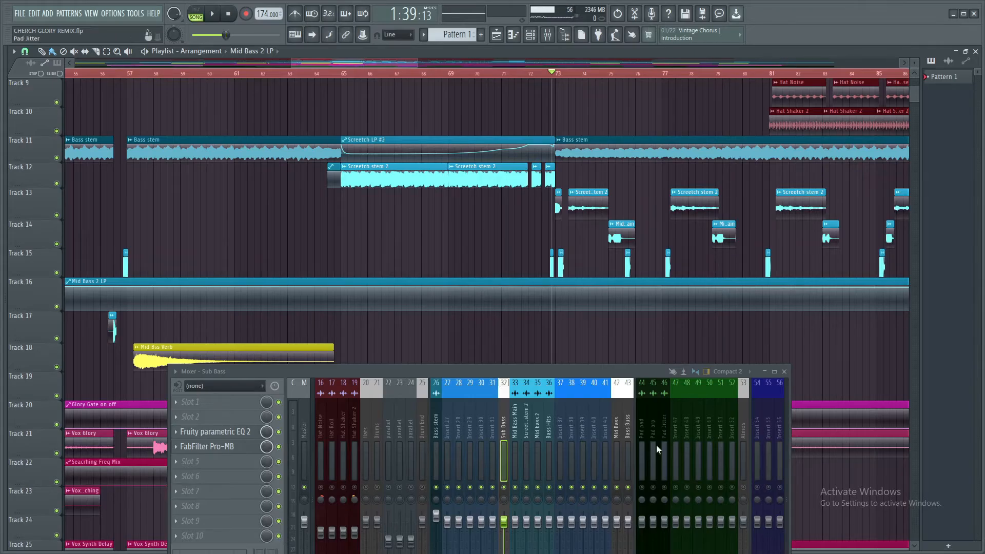
{"action": "left_click", "coordinate": [629, 429]}
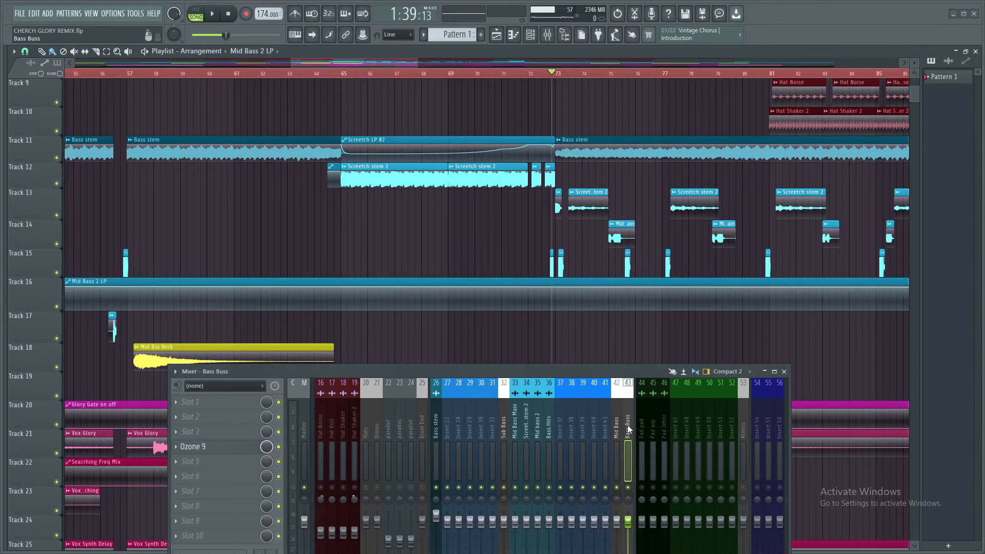
{"action": "left_click_drag", "start_coordinate": [645, 375], "coordinate": [708, 281]}
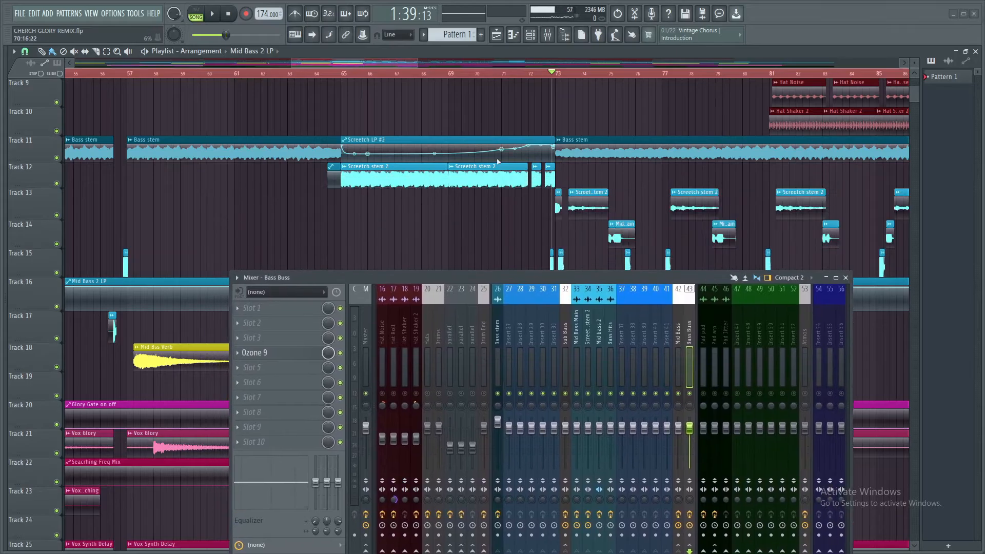
{"action": "scroll", "coordinate": [500, 161], "scroll_direction": "down", "scroll_amount": 4}
{"action": "scroll", "coordinate": [354, 194], "scroll_direction": "up", "scroll_amount": 2}
{"action": "left_click", "coordinate": [344, 74]}
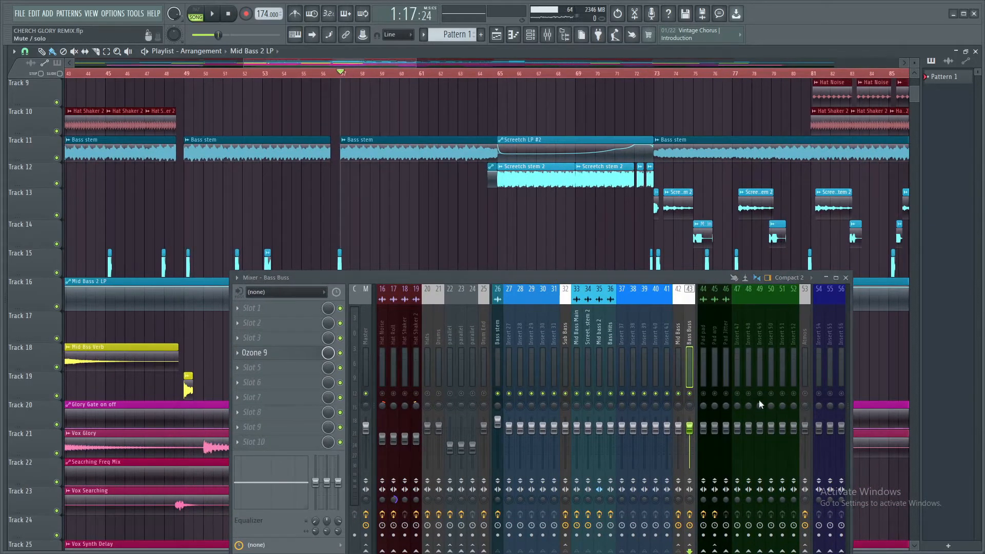
Step: Open Ozone 9 on the Bass Buss channel, examine its Equalizer 1 and Exciter modules, and play the song briefly
{"action": "left_click", "coordinate": [562, 329]}
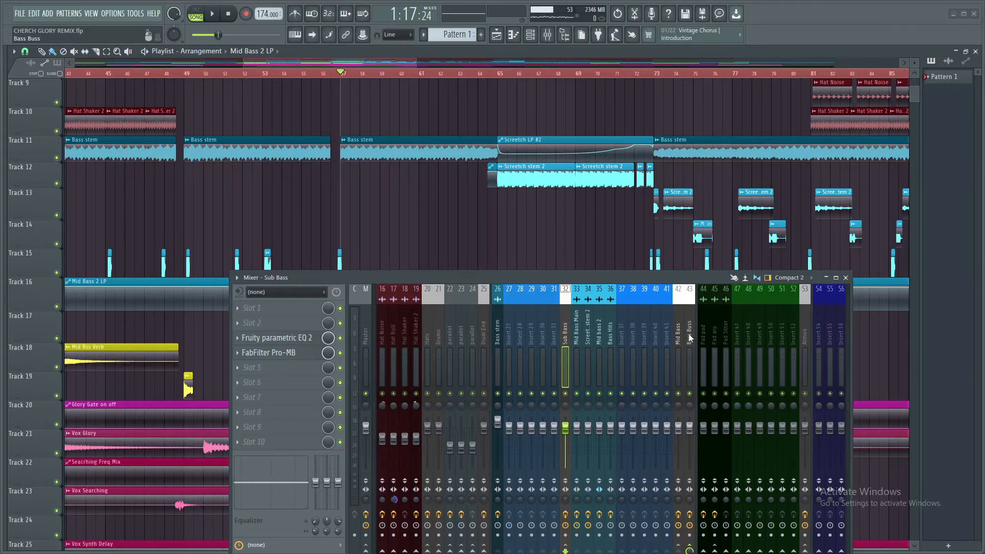
{"action": "left_click", "coordinate": [689, 333]}
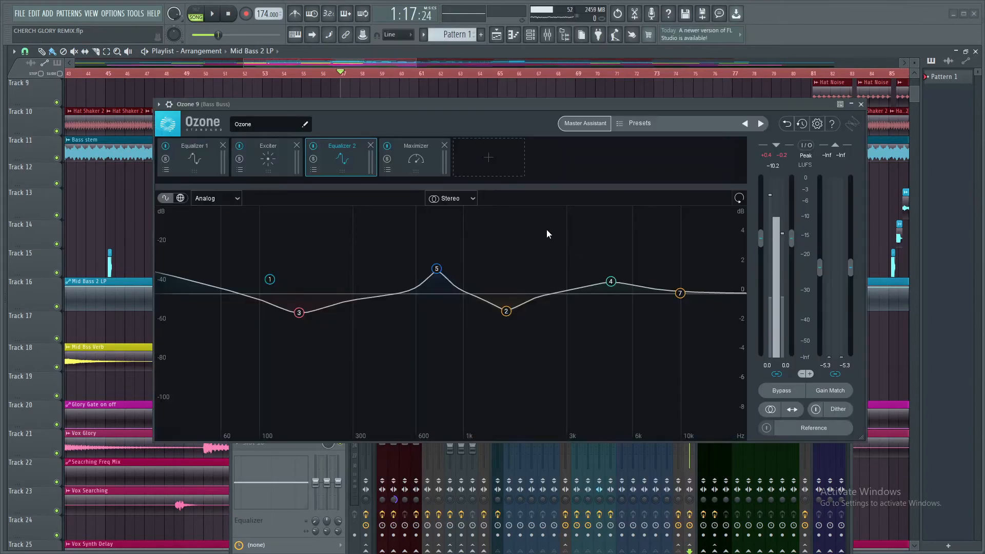
{"action": "left_click", "coordinate": [201, 155]}
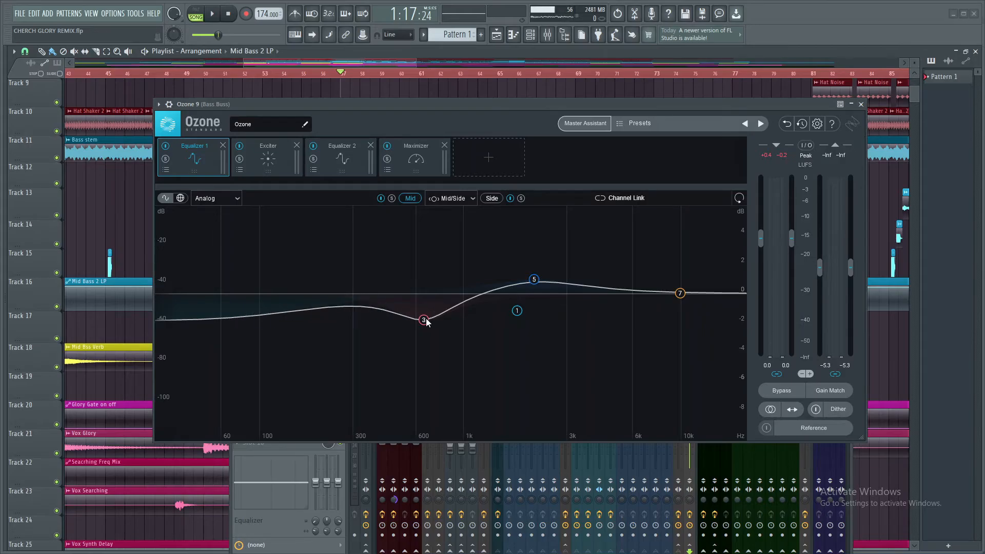
{"action": "left_click", "coordinate": [536, 282]}
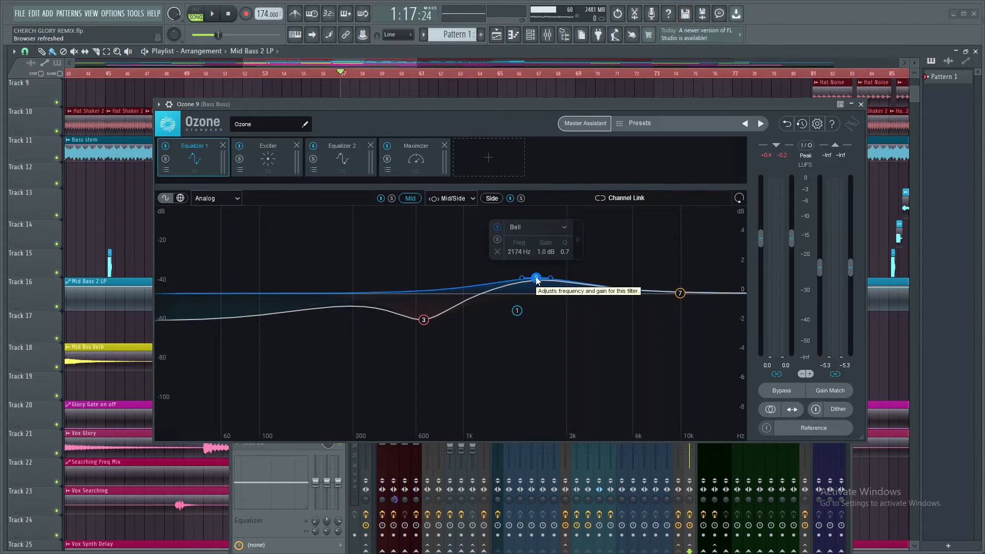
{"action": "left_click", "coordinate": [274, 161]}
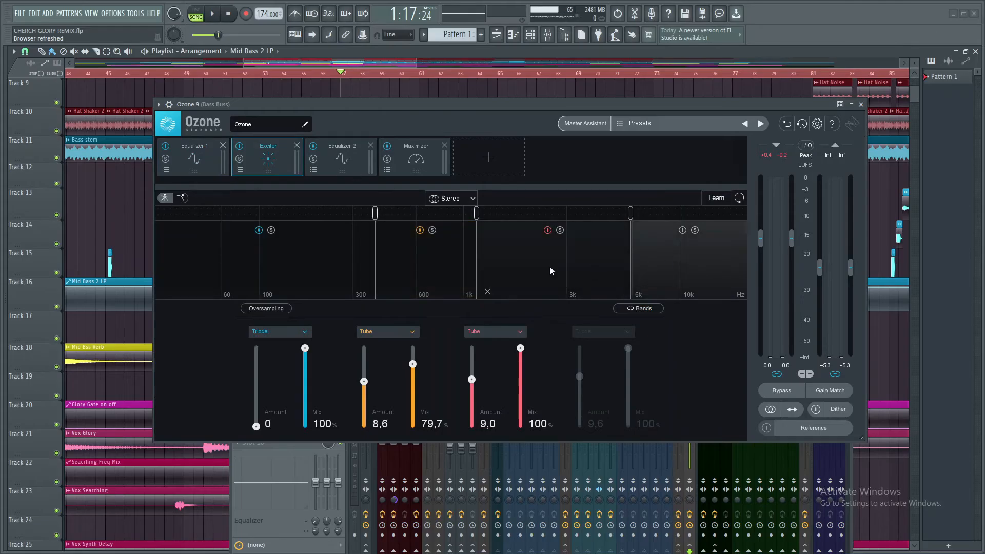
{"action": "key", "text": "space"}
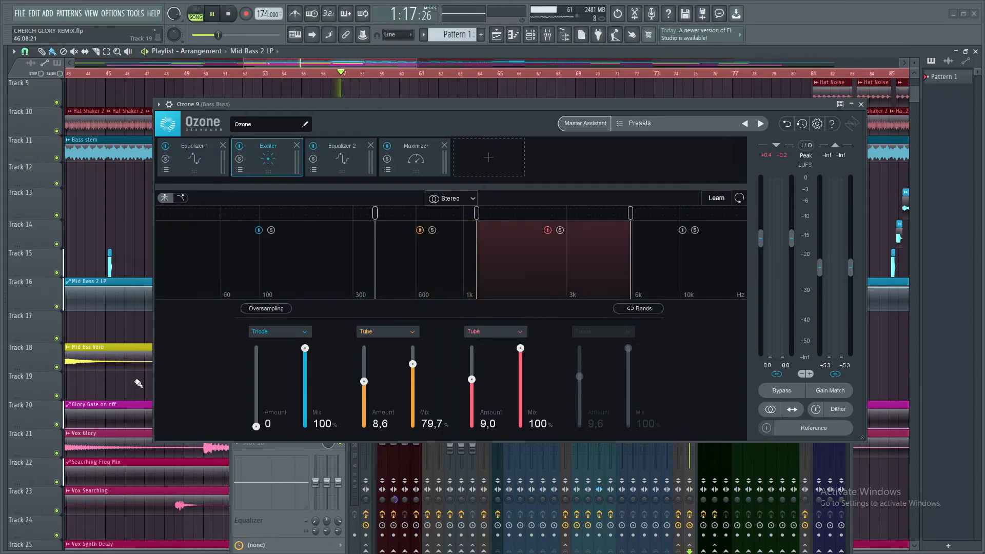
{"action": "key", "text": "space"}
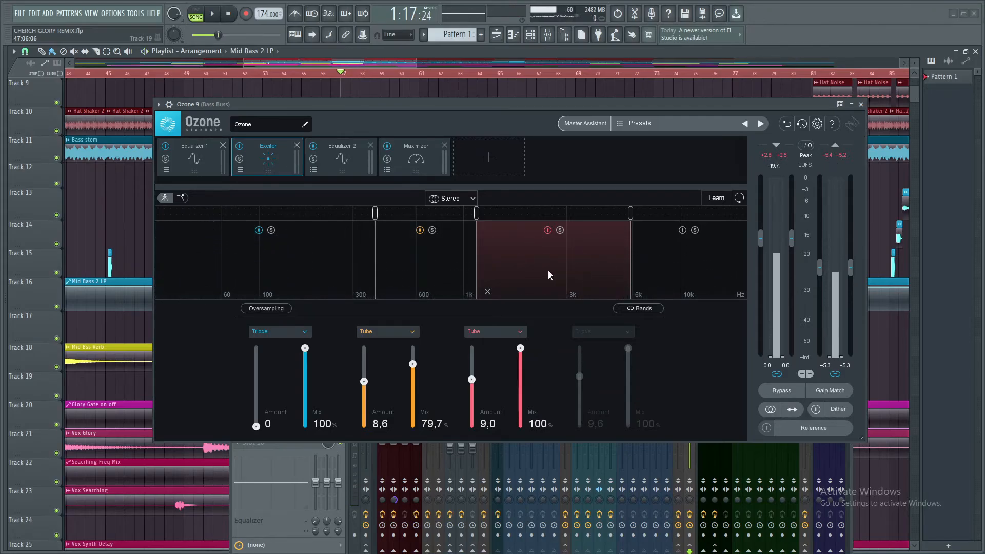
Step: Set the song position to bar 33 and play the first Bass stem section with the Ozone 9 Exciter in view
{"action": "scroll", "coordinate": [130, 308], "scroll_direction": "down", "scroll_amount": 6}
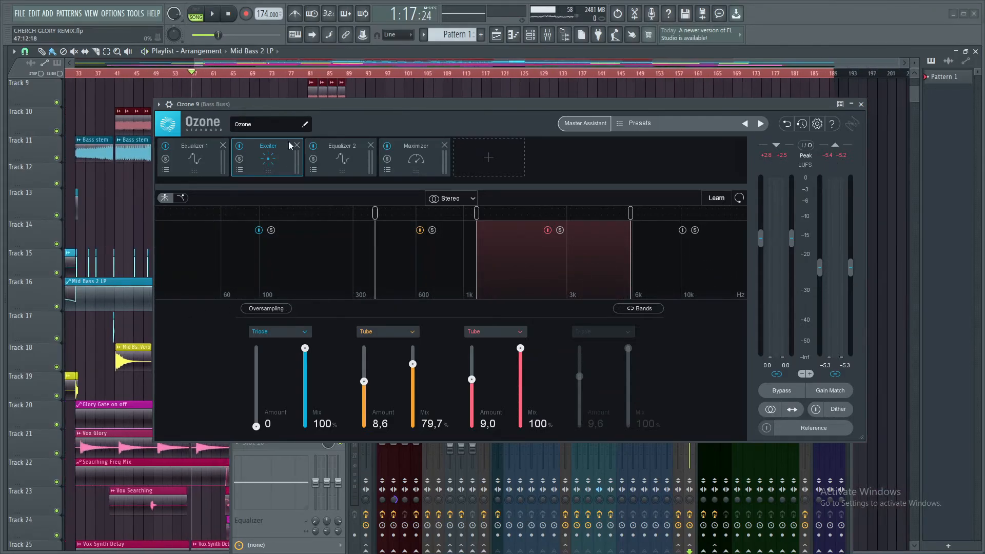
{"action": "left_click_drag", "start_coordinate": [297, 104], "coordinate": [282, 253]}
{"action": "scroll", "coordinate": [311, 130], "scroll_direction": "up", "scroll_amount": 6}
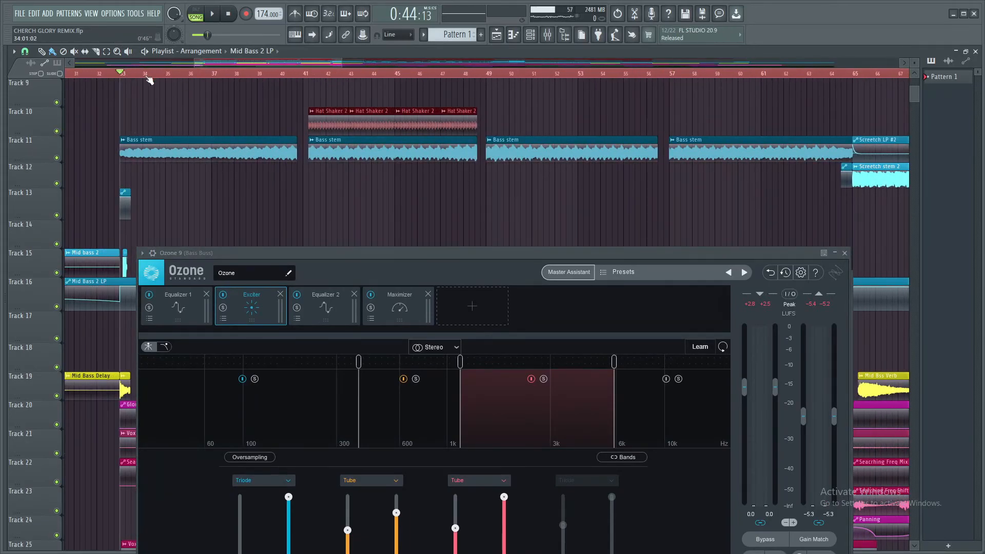
{"action": "scroll", "coordinate": [148, 80], "scroll_direction": "down", "scroll_amount": 2}
{"action": "scroll", "coordinate": [288, 189], "scroll_direction": "up", "scroll_amount": 3}
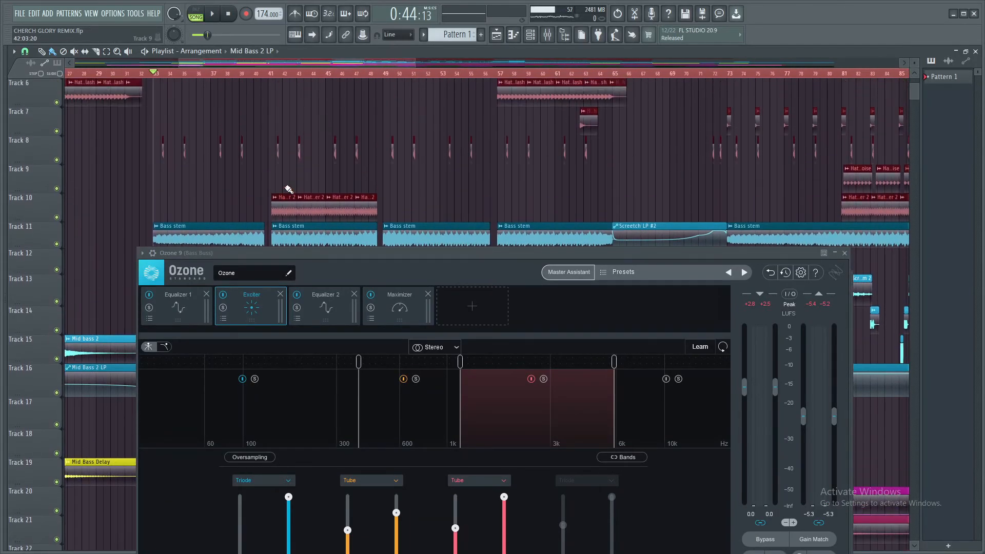
{"action": "scroll", "coordinate": [288, 188], "scroll_direction": "down", "scroll_amount": 2}
{"action": "key", "text": "space"}
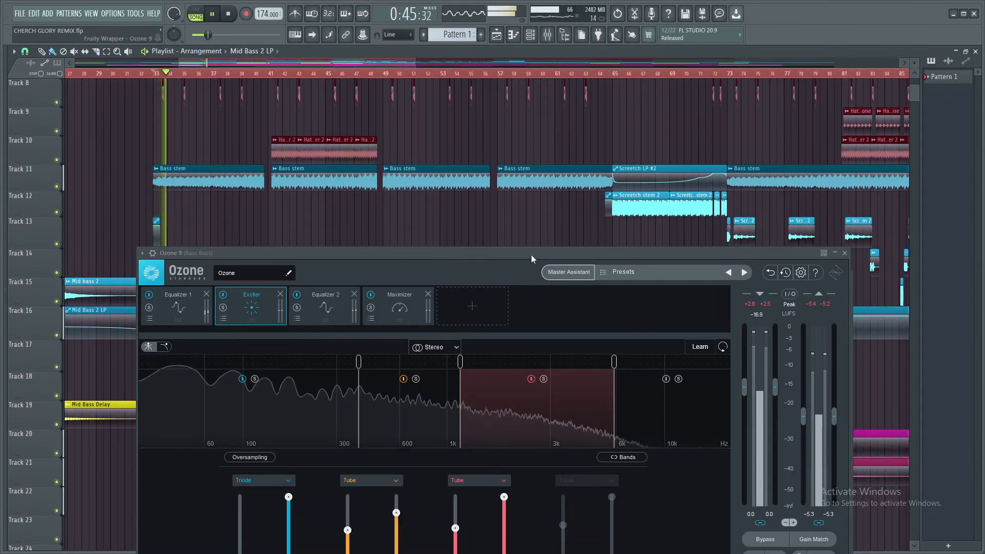
{"action": "left_click_drag", "start_coordinate": [531, 254], "coordinate": [553, 297]}
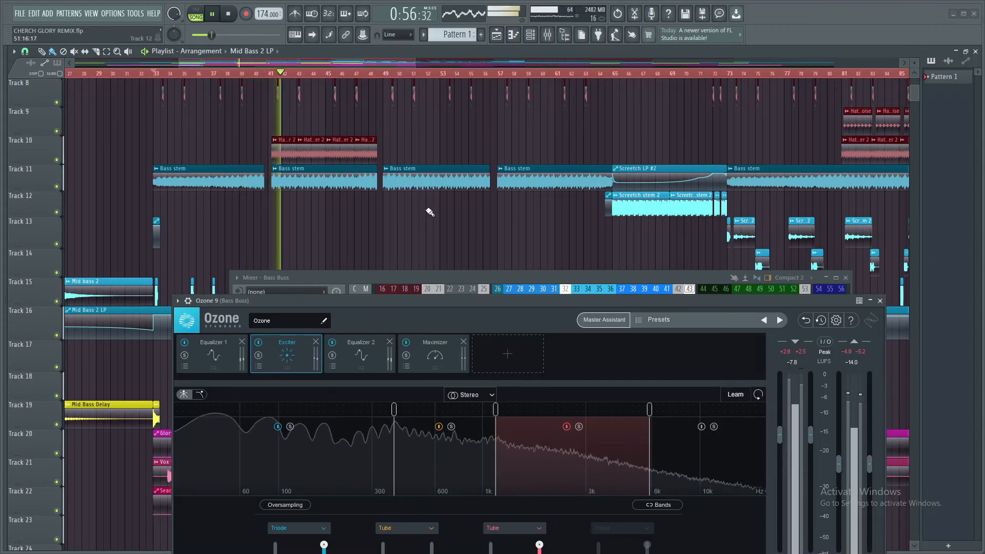
{"action": "key", "text": "space"}
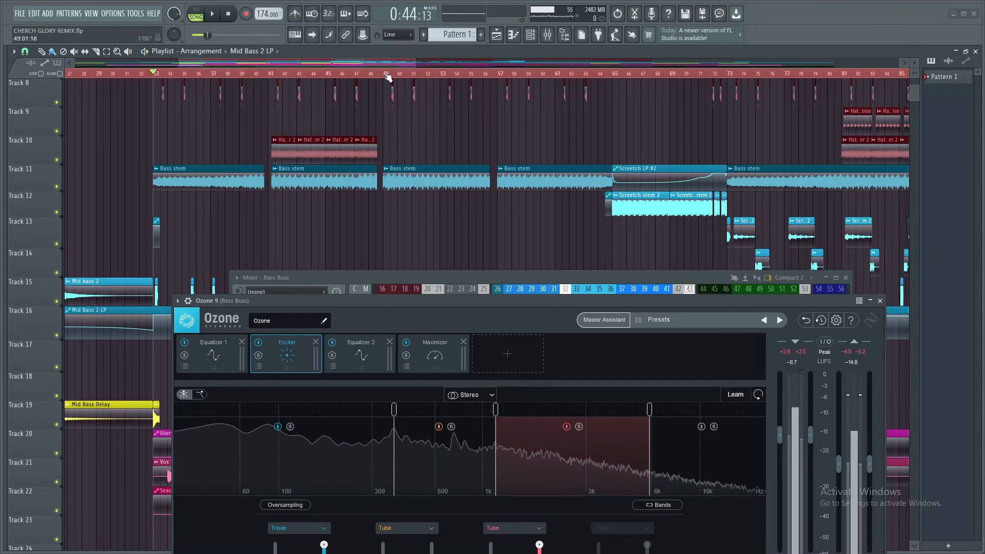
Step: Play the song from bar 57 while watching the Ozone 9 Exciter spectrum on the Bass Buss
{"action": "left_click", "coordinate": [498, 74]}
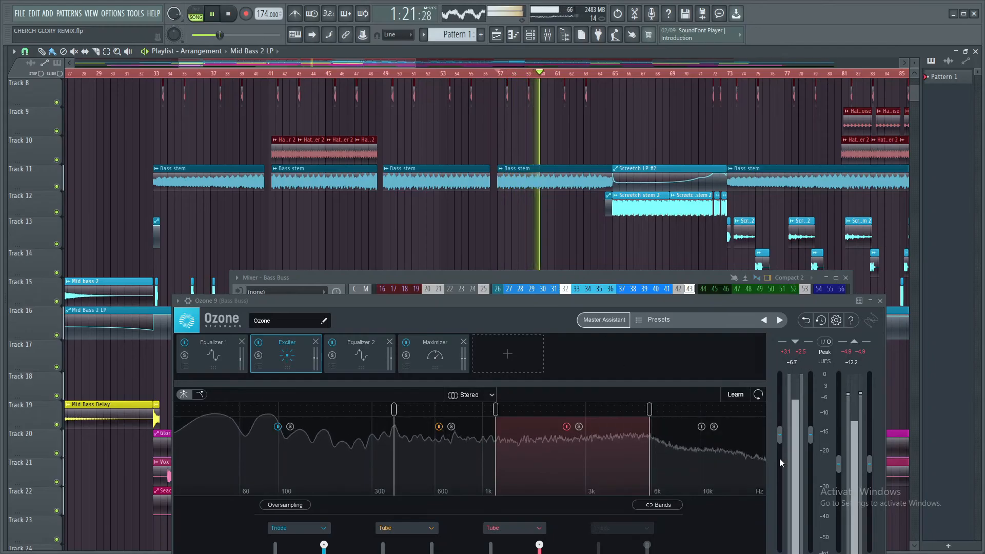
{"action": "left_click_drag", "start_coordinate": [685, 303], "coordinate": [679, 257]}
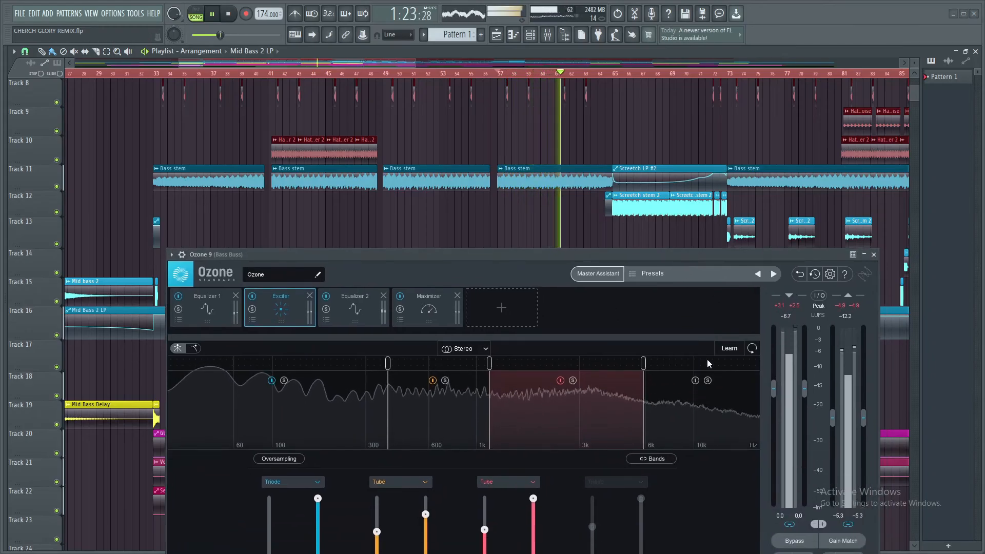